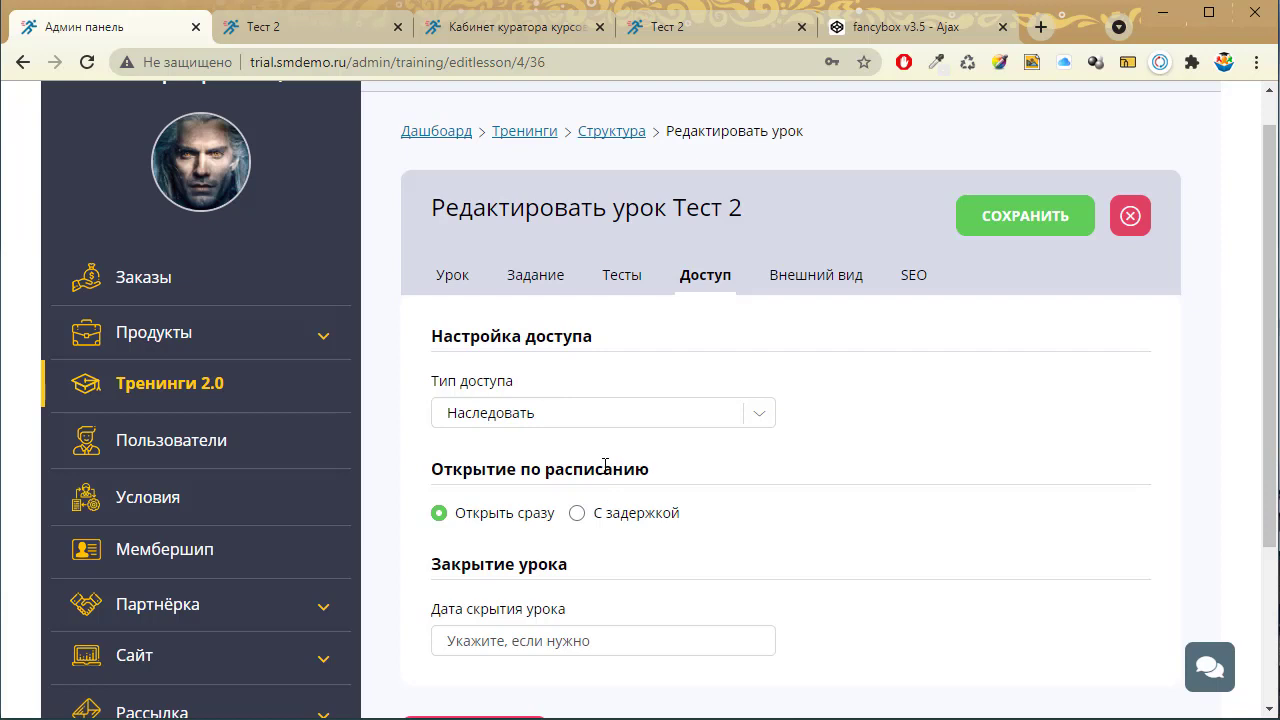
Try the access types По группе, По подписке and Свободный доступ for the lesson Тест 2
{"action": "left_click", "coordinate": [535, 424]}
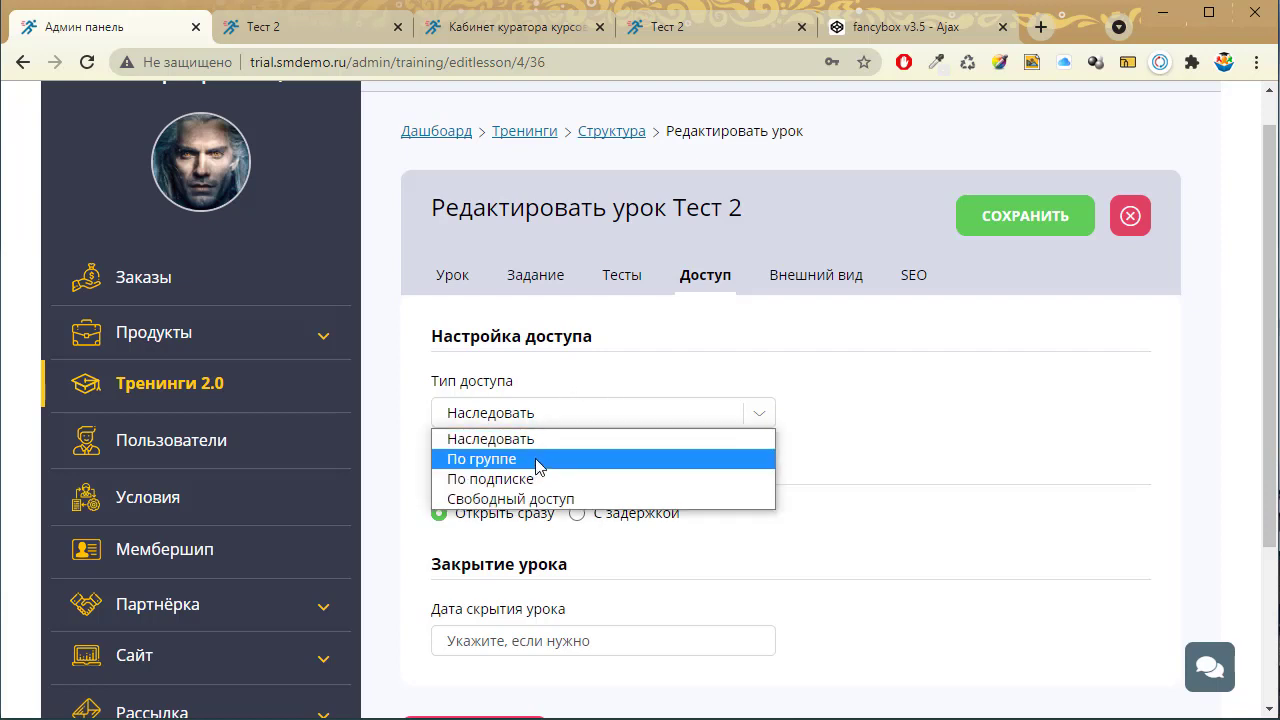
{"action": "left_click", "coordinate": [537, 462]}
{"action": "left_click", "coordinate": [551, 425]}
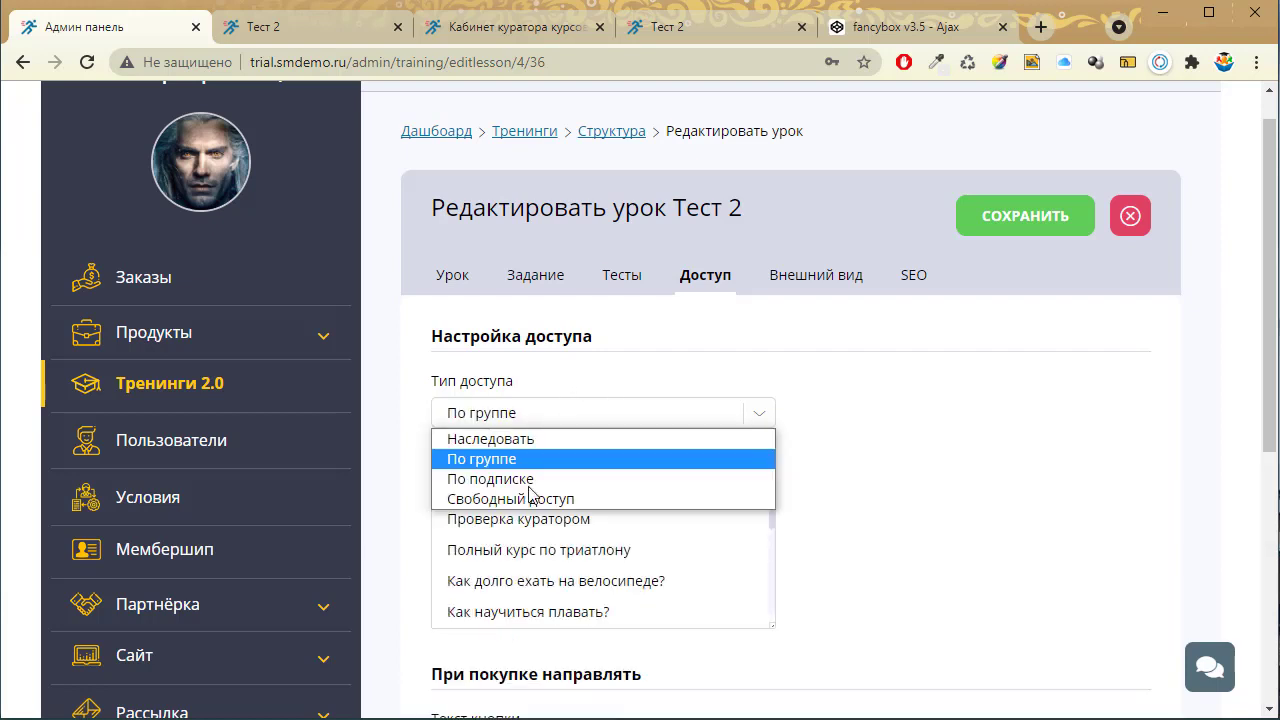
{"action": "left_click", "coordinate": [531, 482]}
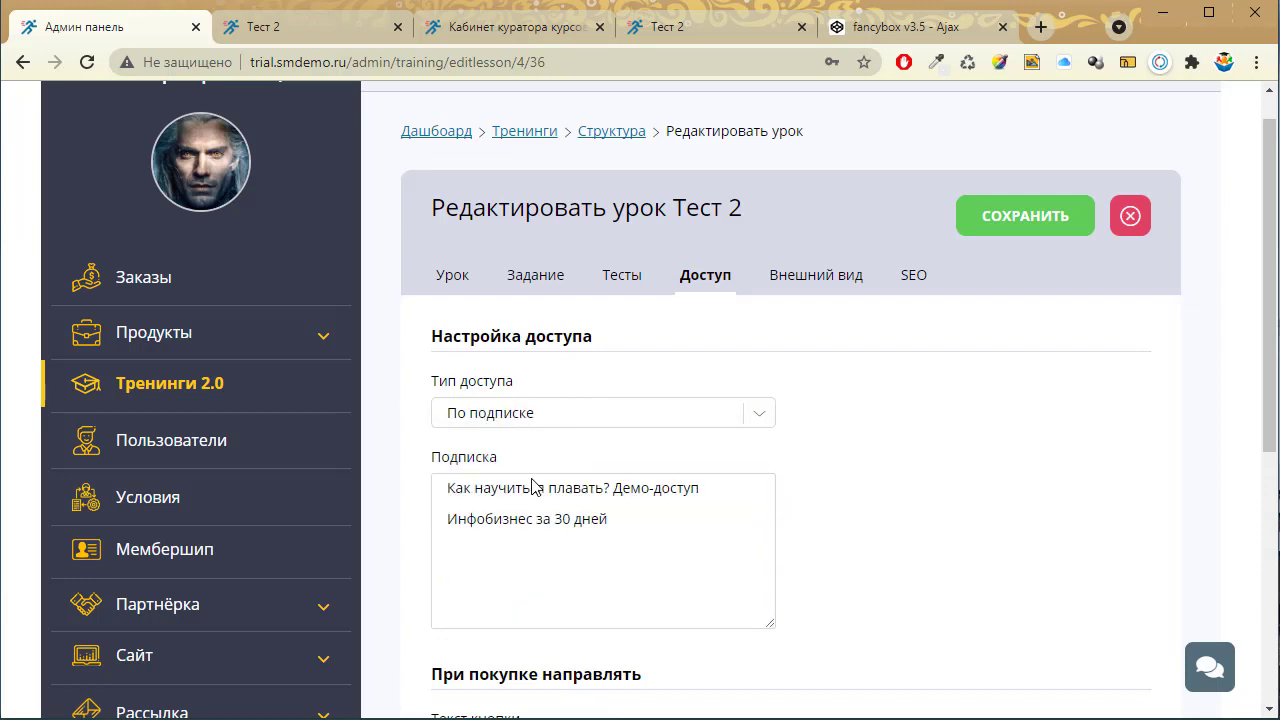
{"action": "left_click", "coordinate": [585, 413]}
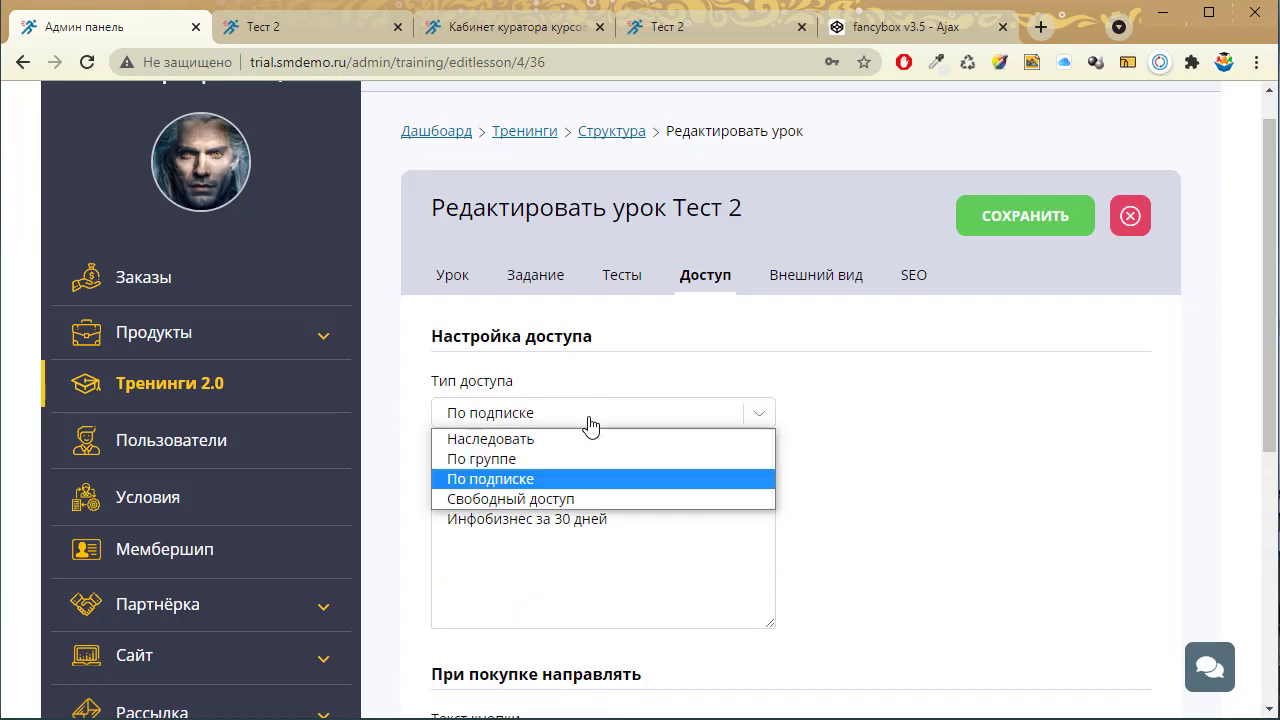
{"action": "left_click", "coordinate": [543, 500]}
Go to the public site from the admin area and log out of the account
{"action": "scroll", "coordinate": [1001, 241], "scroll_direction": "up", "scroll_amount": 1}
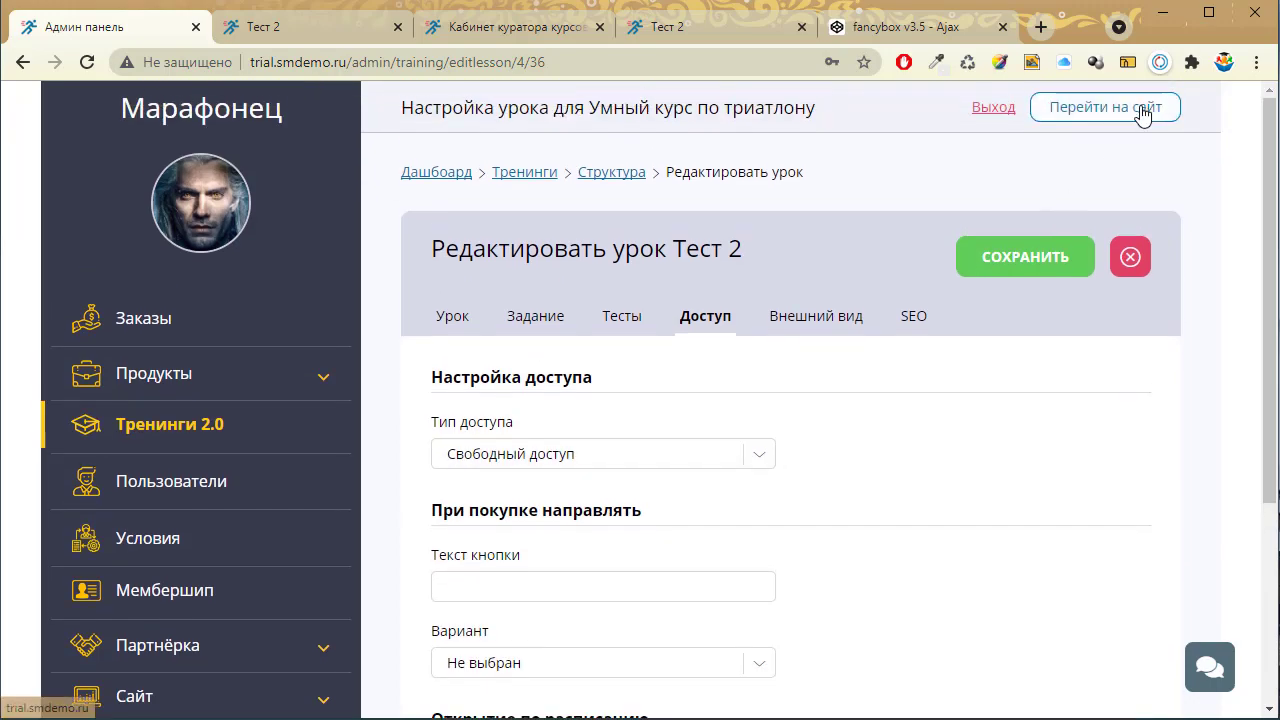
{"action": "left_click", "coordinate": [1143, 115]}
{"action": "scroll", "coordinate": [1108, 531], "scroll_direction": "down", "scroll_amount": 10}
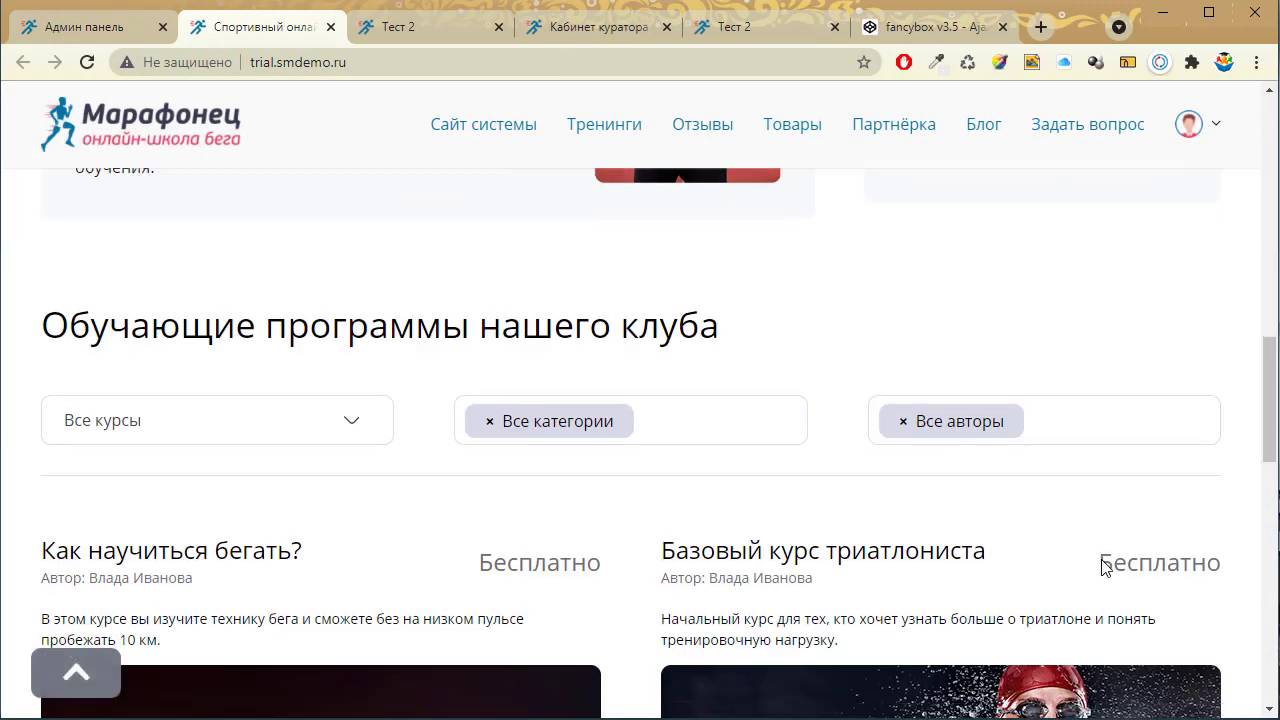
{"action": "scroll", "coordinate": [1104, 566], "scroll_direction": "down", "scroll_amount": 5}
{"action": "left_click", "coordinate": [1214, 134]}
{"action": "left_click", "coordinate": [1169, 252]}
Start viewing the course Умный курс по триатлону and check lesson access in its Мотивация section
{"action": "scroll", "coordinate": [990, 450], "scroll_direction": "down", "scroll_amount": 15}
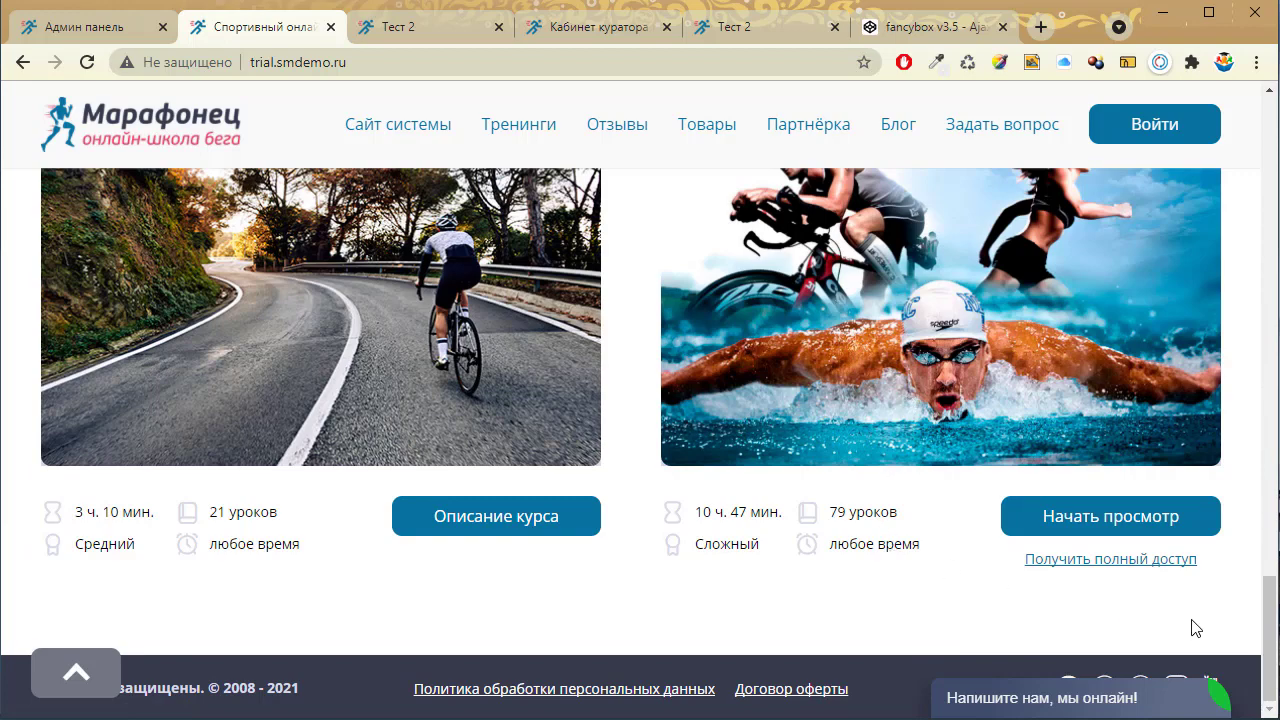
{"action": "left_click", "coordinate": [1134, 518]}
{"action": "scroll", "coordinate": [870, 550], "scroll_direction": "down", "scroll_amount": 4}
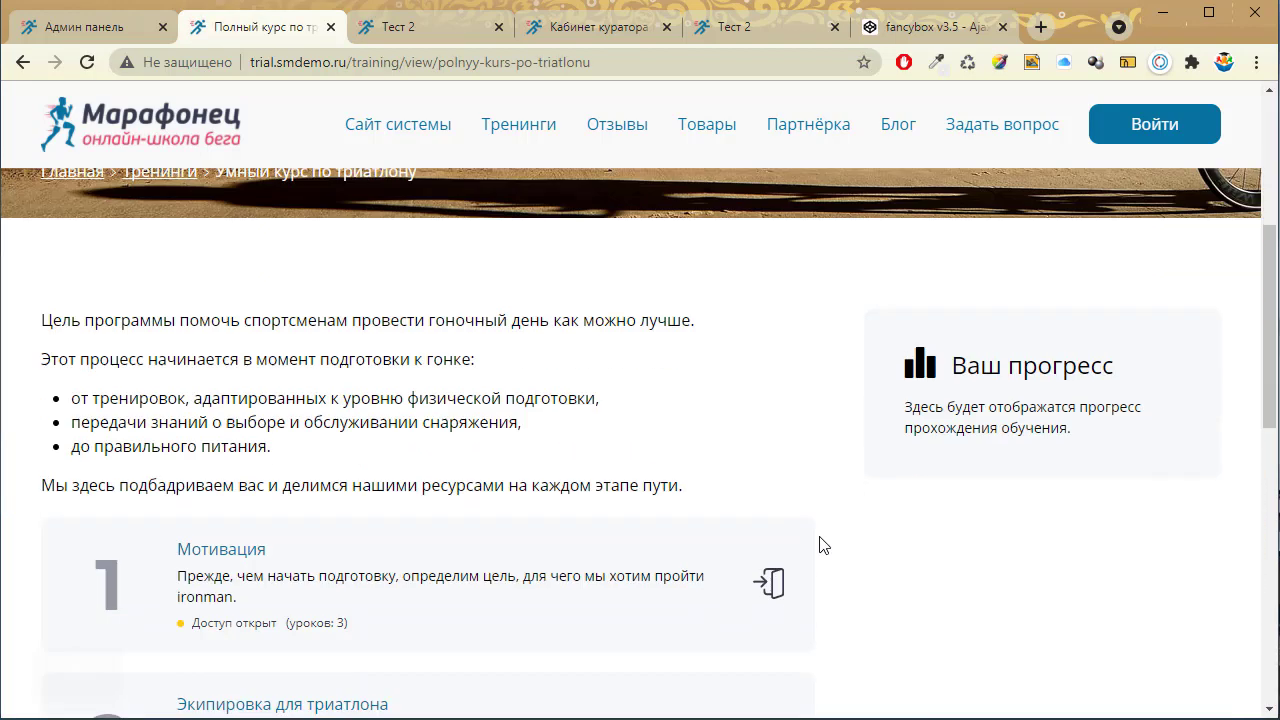
{"action": "scroll", "coordinate": [820, 545], "scroll_direction": "down", "scroll_amount": 3}
{"action": "left_click", "coordinate": [263, 250]}
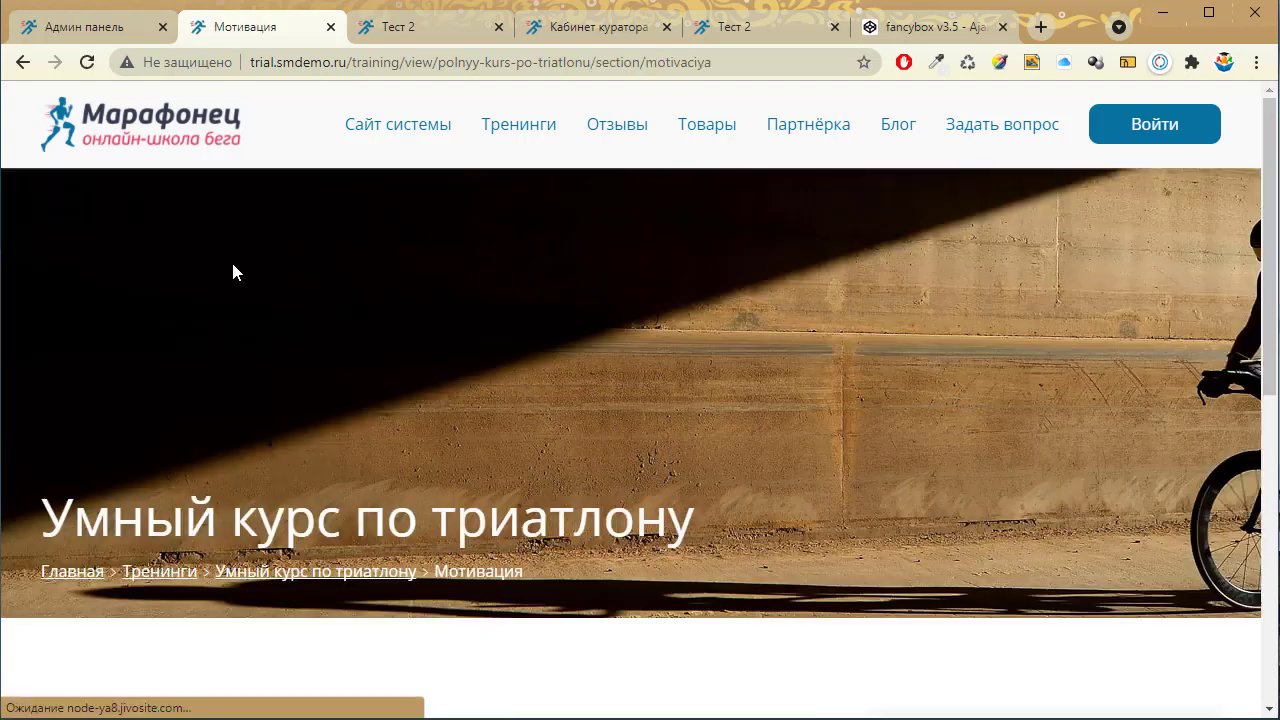
{"action": "scroll", "coordinate": [643, 500], "scroll_direction": "down", "scroll_amount": 5}
{"action": "scroll", "coordinate": [279, 385], "scroll_direction": "down", "scroll_amount": 2}
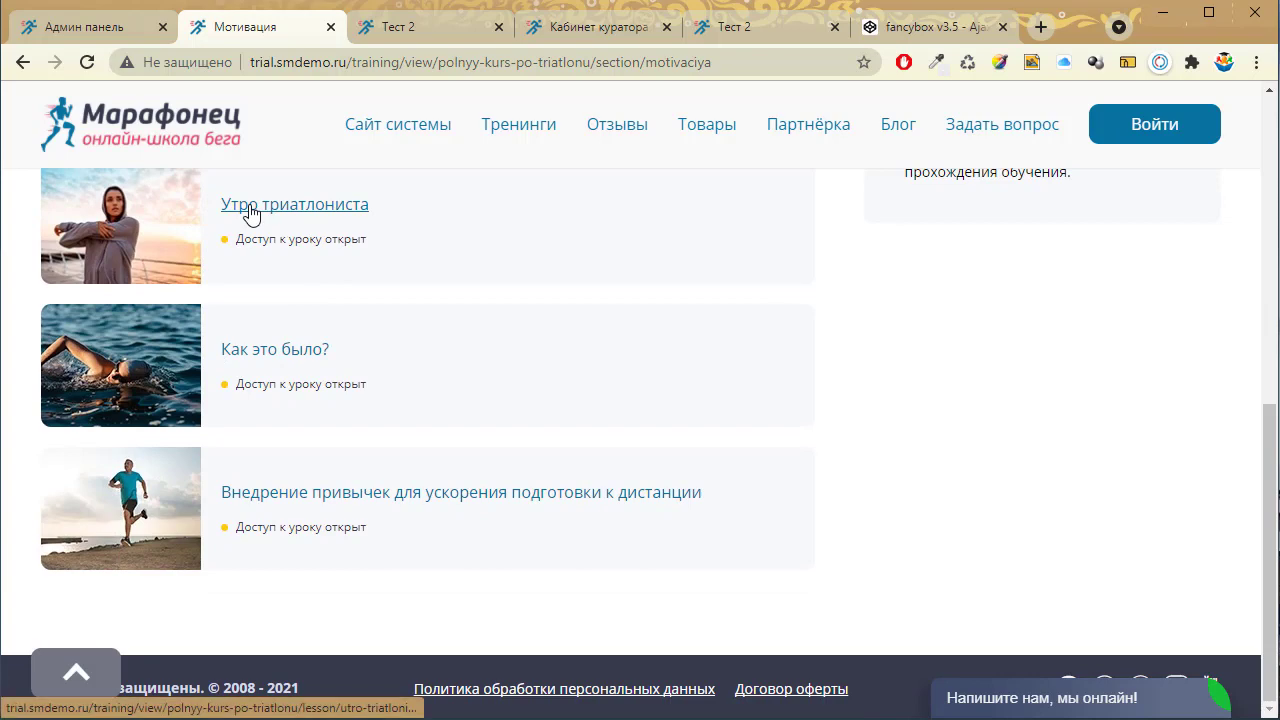
{"action": "scroll", "coordinate": [250, 215], "scroll_direction": "up", "scroll_amount": 3}
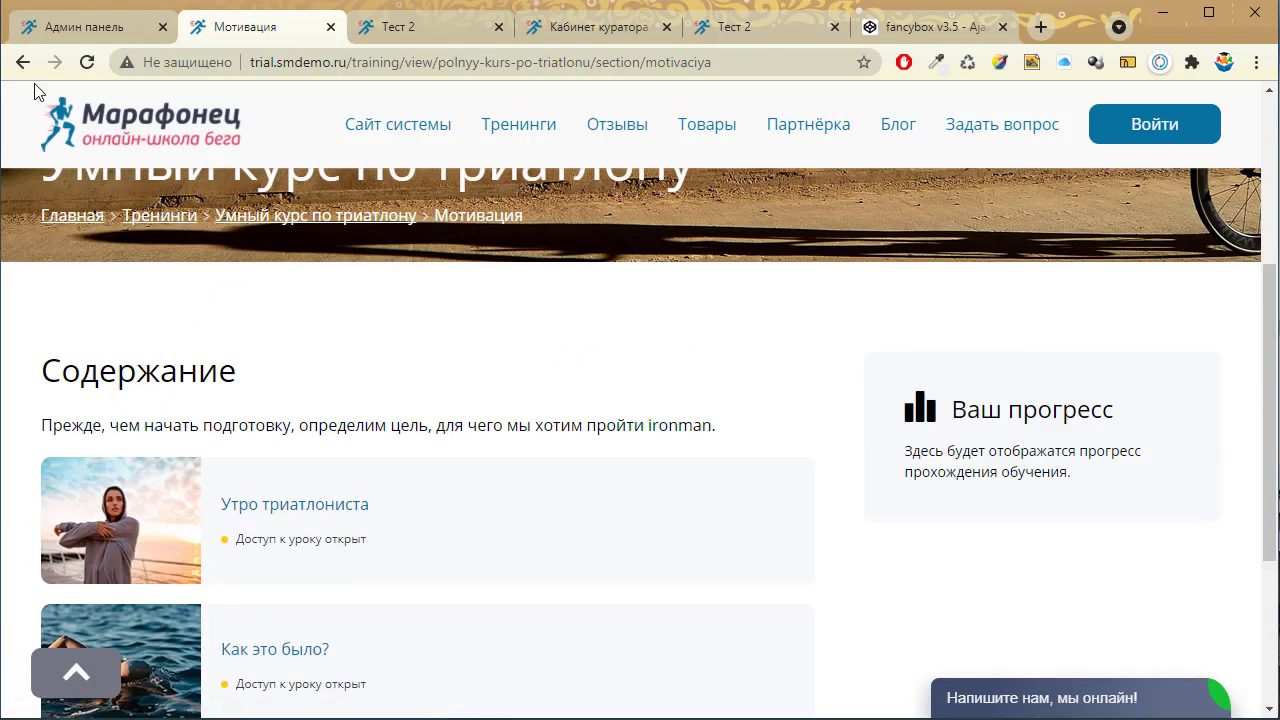
Return to the course page and compare the access status of its sections
{"action": "left_click", "coordinate": [23, 62]}
{"action": "scroll", "coordinate": [514, 465], "scroll_direction": "down", "scroll_amount": 4}
{"action": "scroll", "coordinate": [374, 480], "scroll_direction": "up", "scroll_amount": 1}
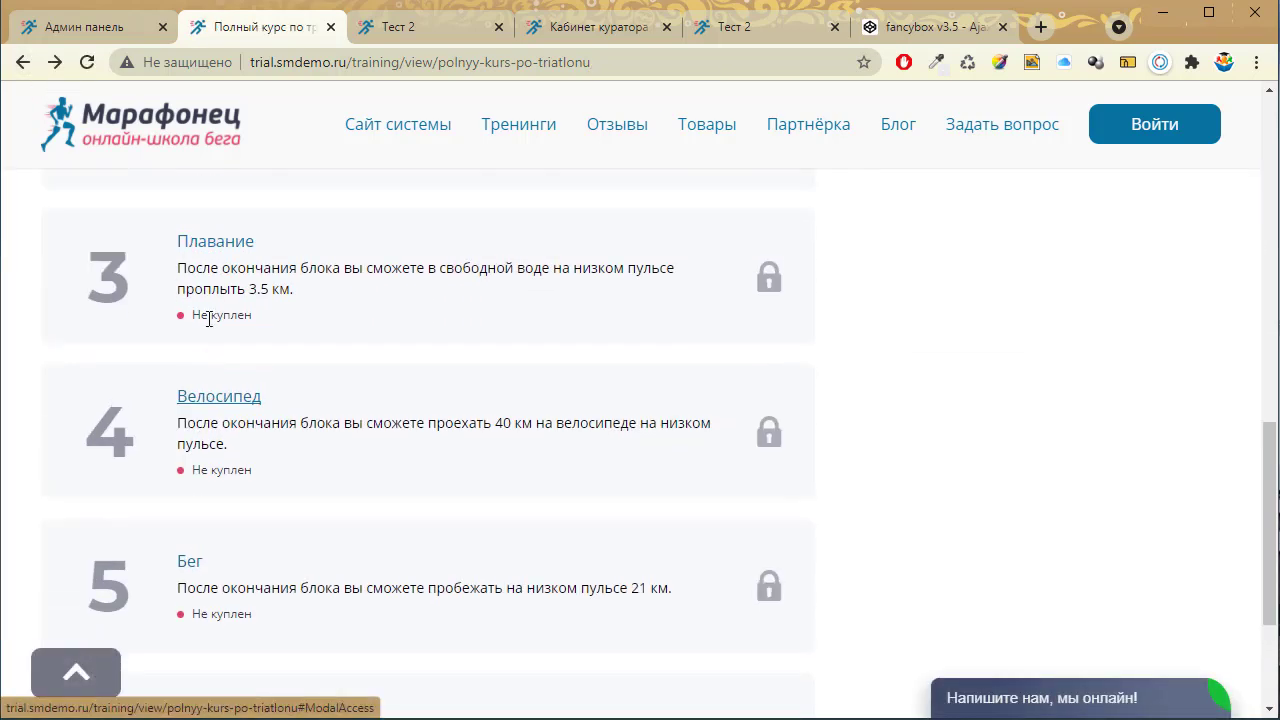
{"action": "scroll", "coordinate": [208, 318], "scroll_direction": "up", "scroll_amount": 1}
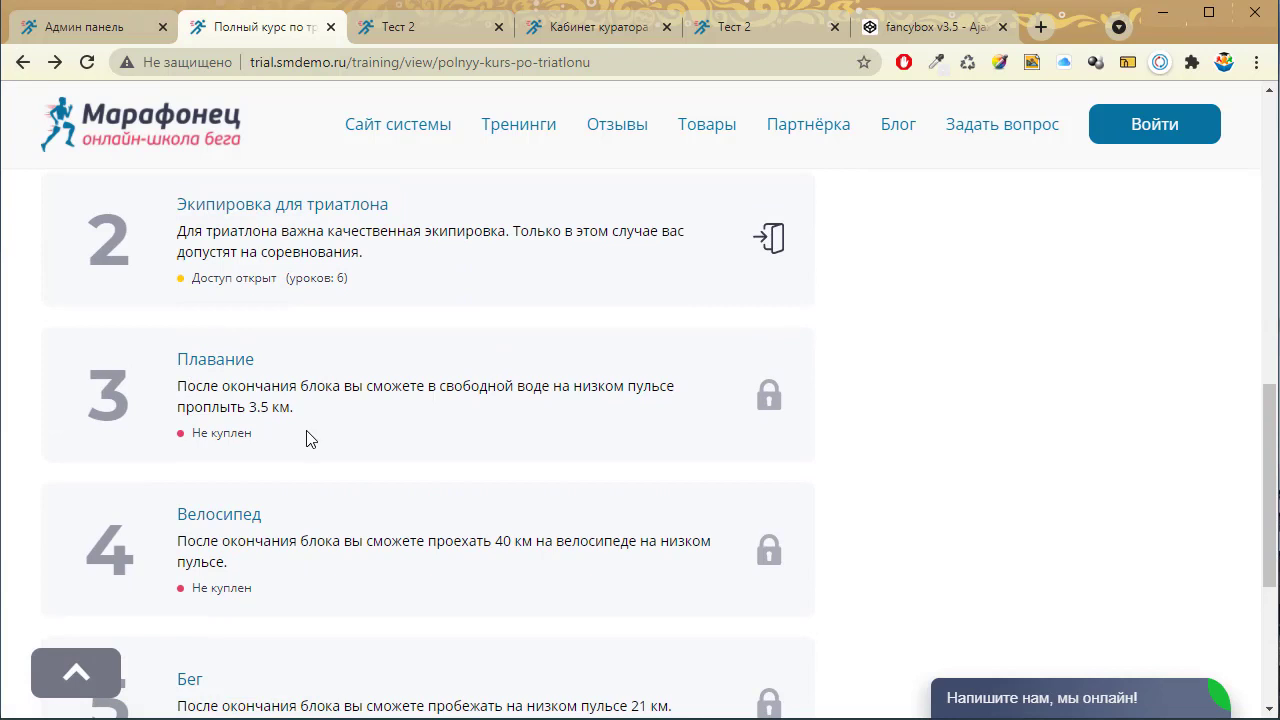
{"action": "scroll", "coordinate": [310, 463], "scroll_direction": "up", "scroll_amount": 2}
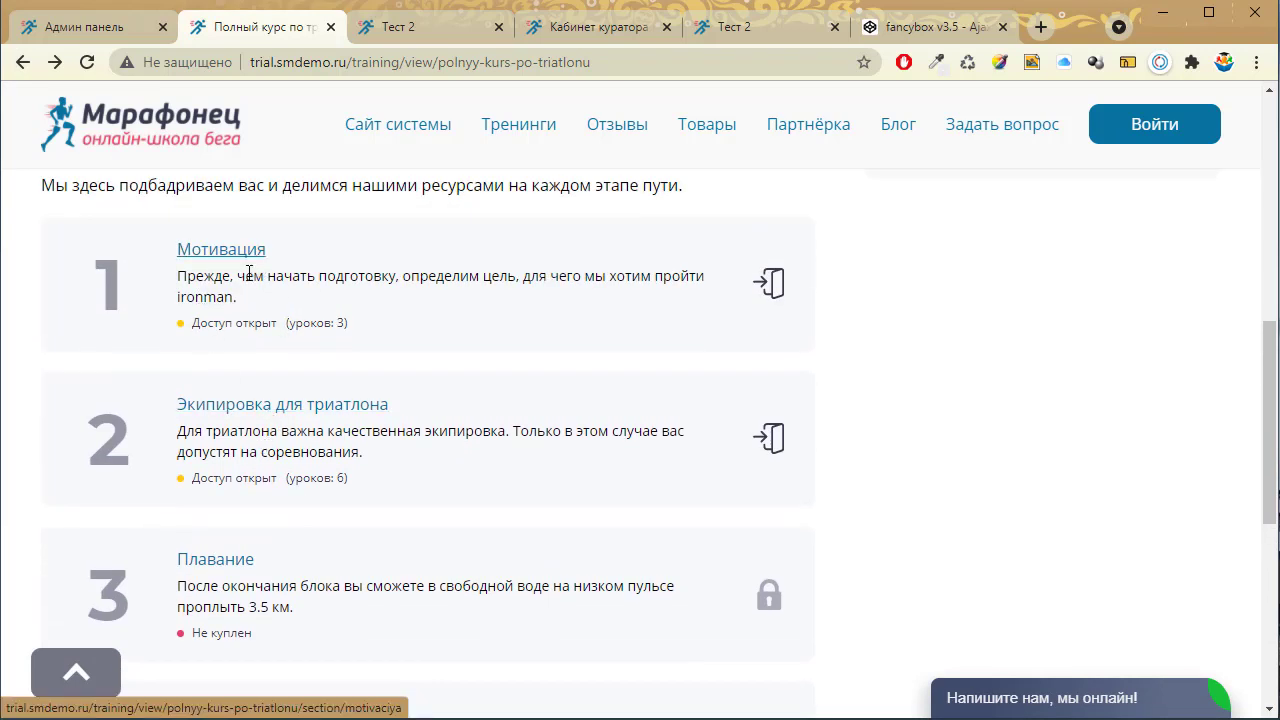
{"action": "double_click", "coordinate": [201, 440]}
{"action": "left_click", "coordinate": [337, 449]}
{"action": "left_click_drag", "start_coordinate": [357, 452], "coordinate": [226, 440]}
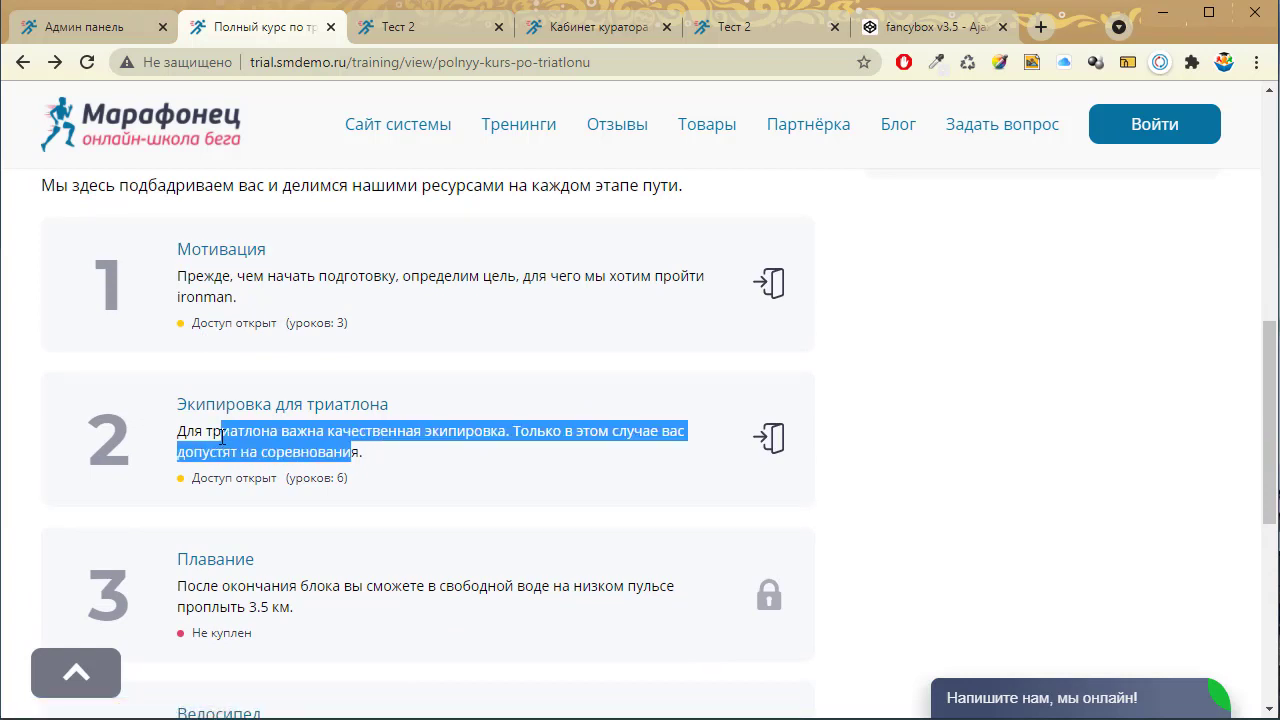
Open the section Экипировка для триатлона and expand its modules, including Гаджеты, to check access to the lessons
{"action": "left_click", "coordinate": [226, 406]}
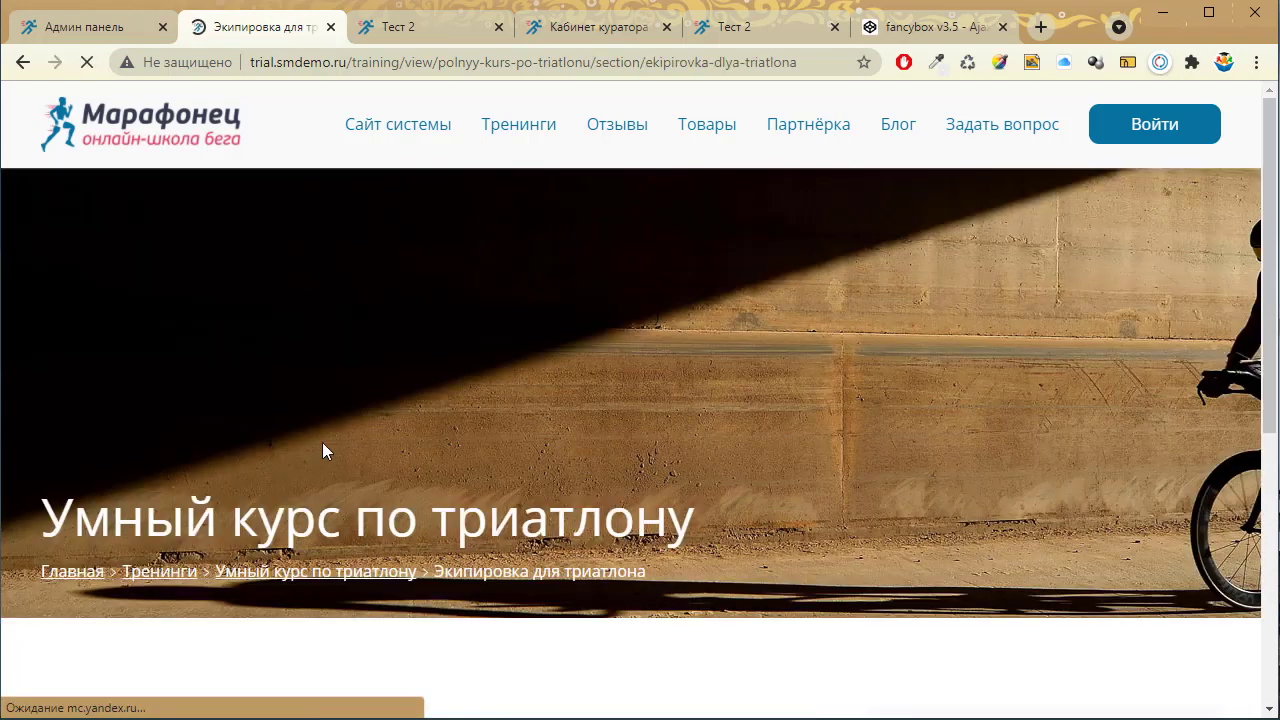
{"action": "scroll", "coordinate": [330, 450], "scroll_direction": "down", "scroll_amount": 7}
{"action": "left_click", "coordinate": [196, 411]}
{"action": "scroll", "coordinate": [330, 400], "scroll_direction": "down", "scroll_amount": 3}
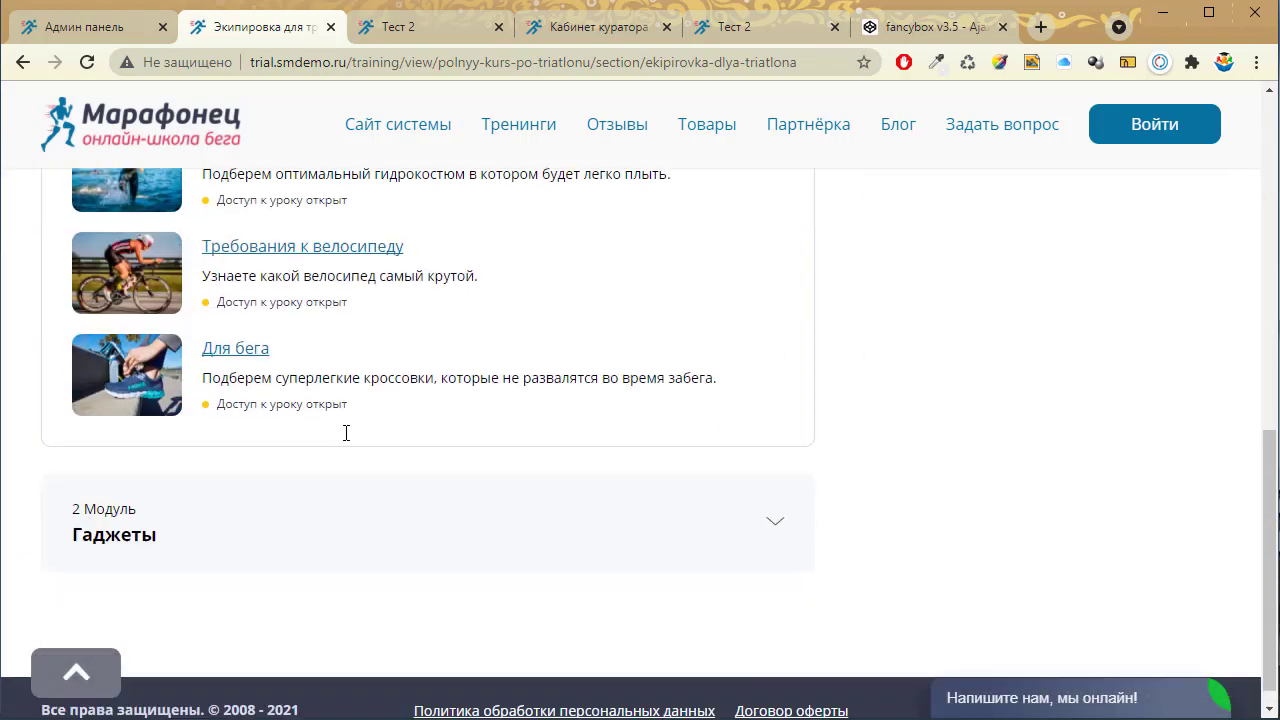
{"action": "scroll", "coordinate": [260, 390], "scroll_direction": "up", "scroll_amount": 2}
{"action": "scroll", "coordinate": [286, 434], "scroll_direction": "down", "scroll_amount": 3}
{"action": "left_click", "coordinate": [306, 520]}
{"action": "scroll", "coordinate": [300, 434], "scroll_direction": "down", "scroll_amount": 3}
{"action": "left_click_drag", "start_coordinate": [258, 306], "coordinate": [291, 307]}
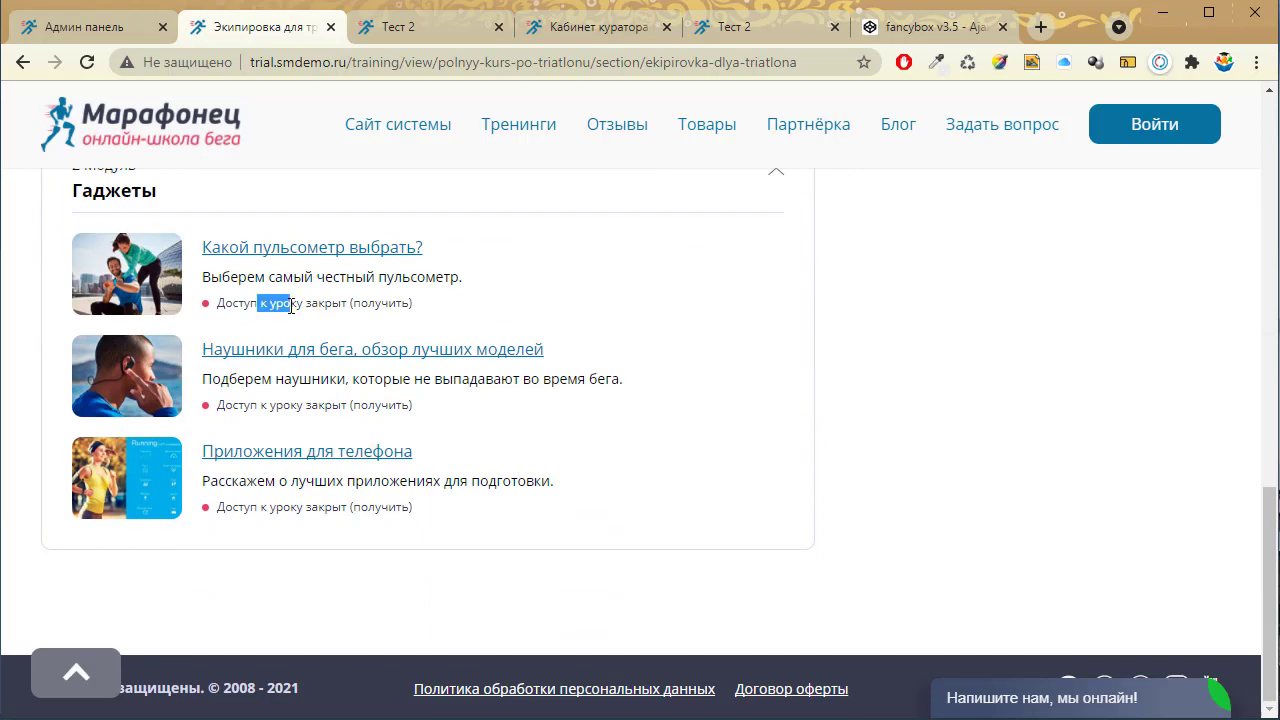
Switch back to the admin panel and open the structure of the training Умный курс по триатлону
{"action": "left_click", "coordinate": [104, 29]}
{"action": "left_click", "coordinate": [194, 434]}
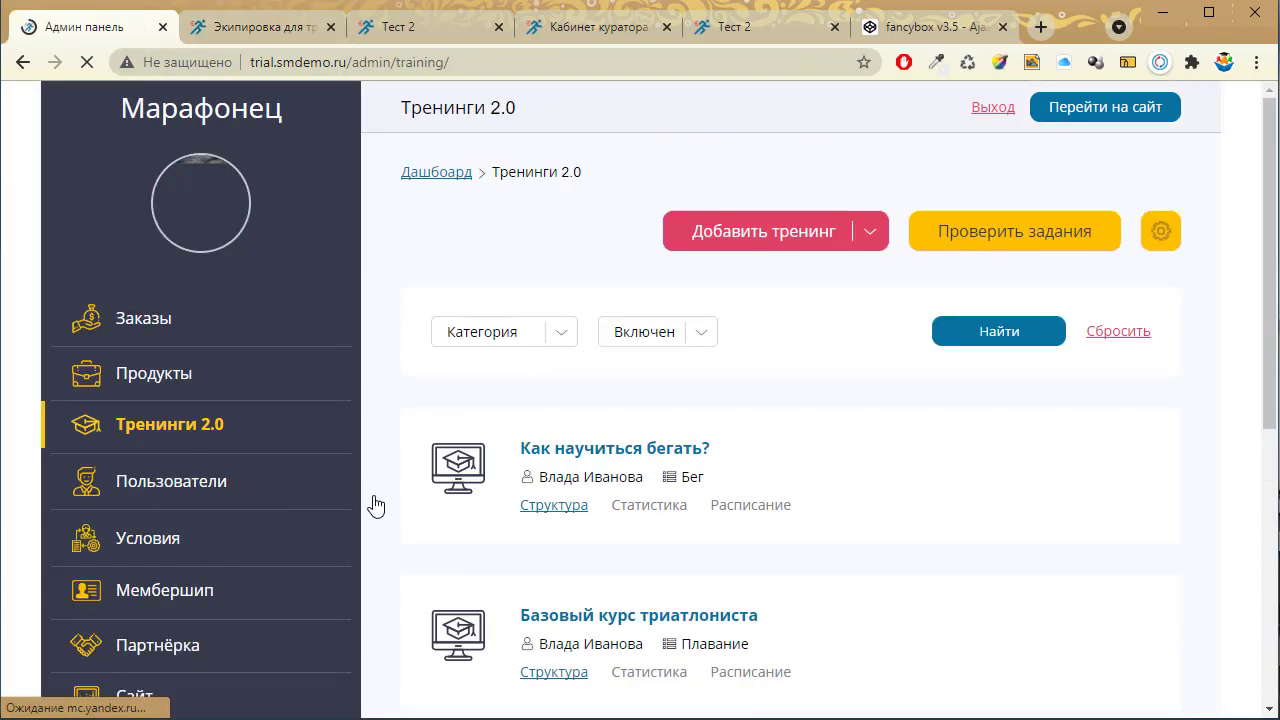
{"action": "scroll", "coordinate": [791, 557], "scroll_direction": "down", "scroll_amount": 5}
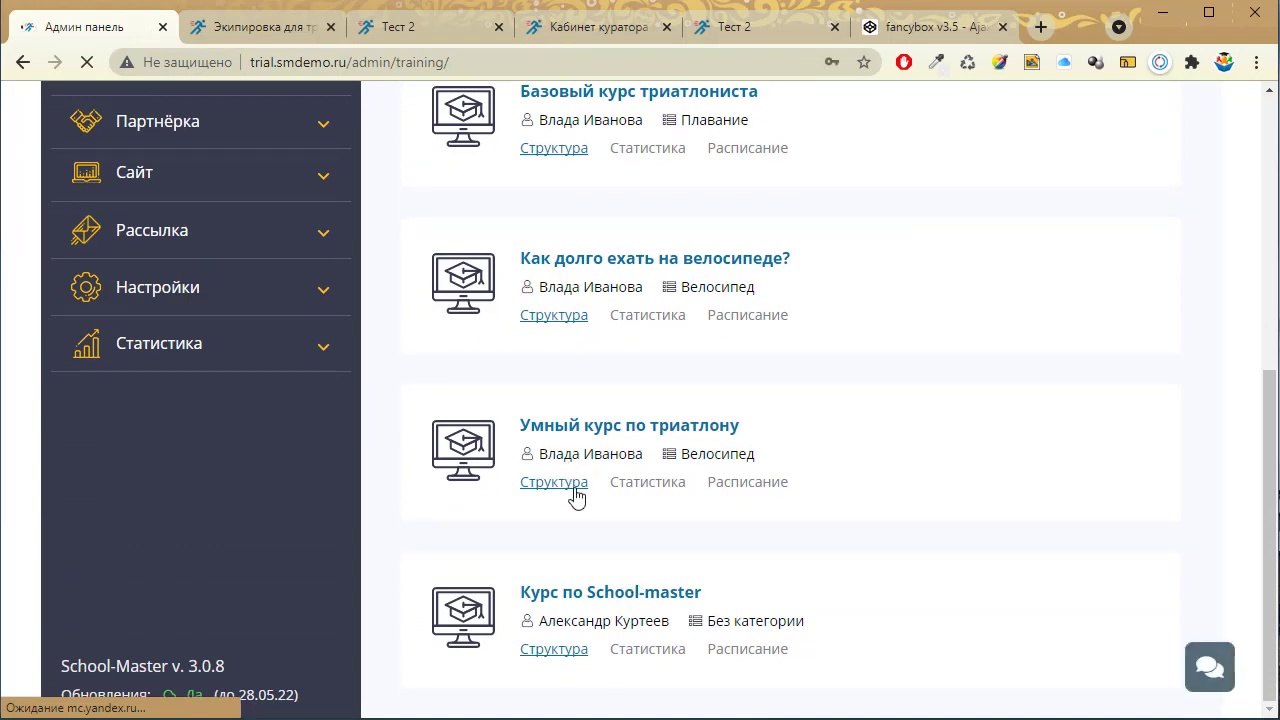
{"action": "left_click", "coordinate": [571, 488]}
Examine the access types assigned to the sections and lessons throughout the training structure
{"action": "scroll", "coordinate": [940, 545], "scroll_direction": "down", "scroll_amount": 2}
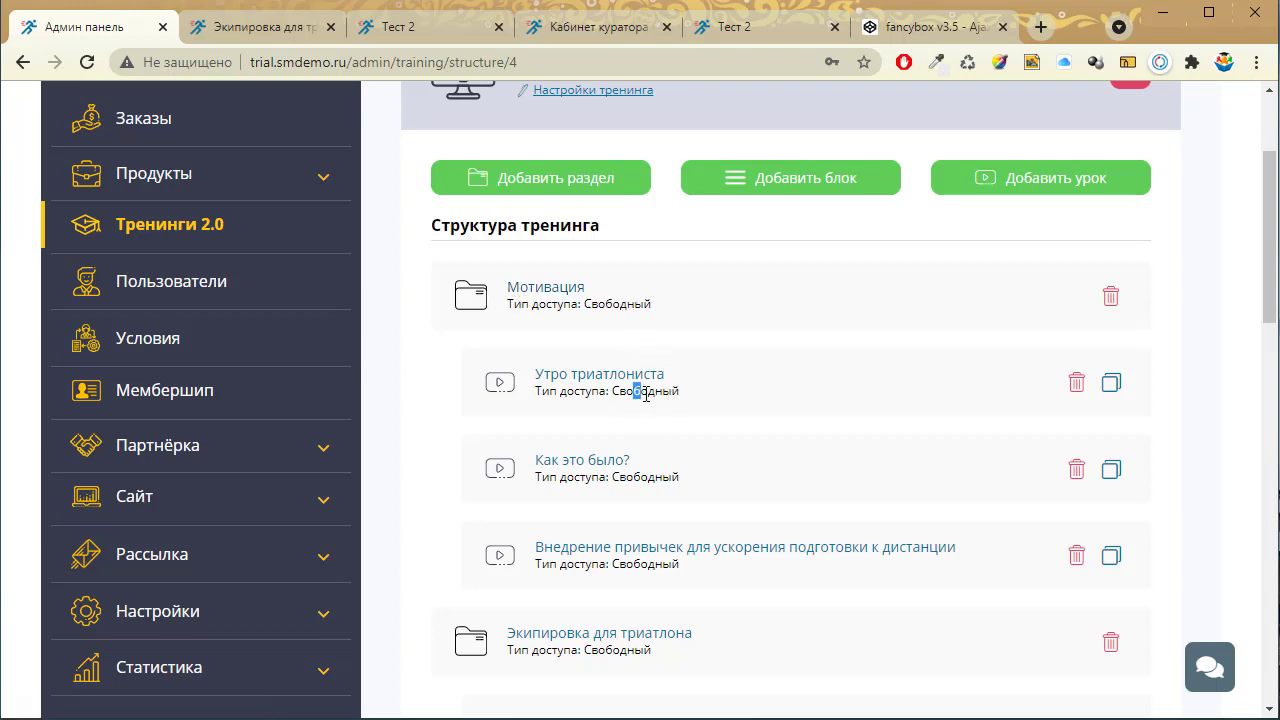
{"action": "scroll", "coordinate": [660, 432], "scroll_direction": "down", "scroll_amount": 3}
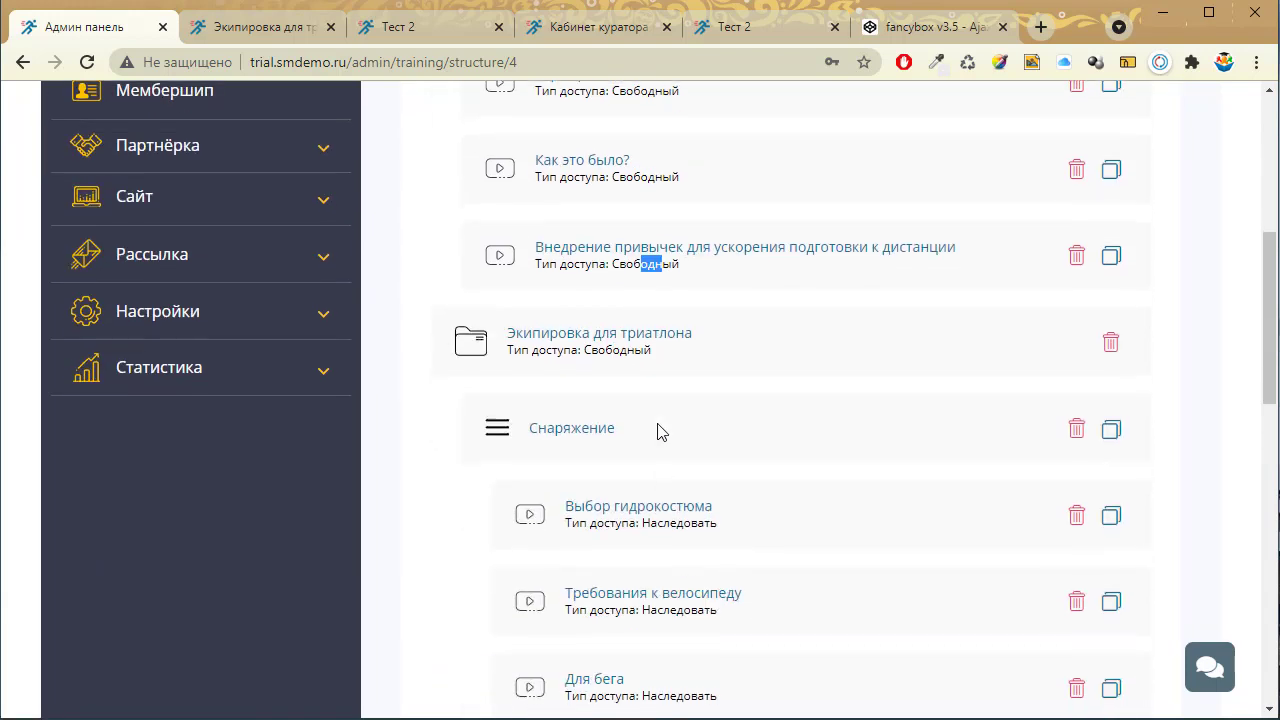
{"action": "scroll", "coordinate": [751, 451], "scroll_direction": "down", "scroll_amount": 2}
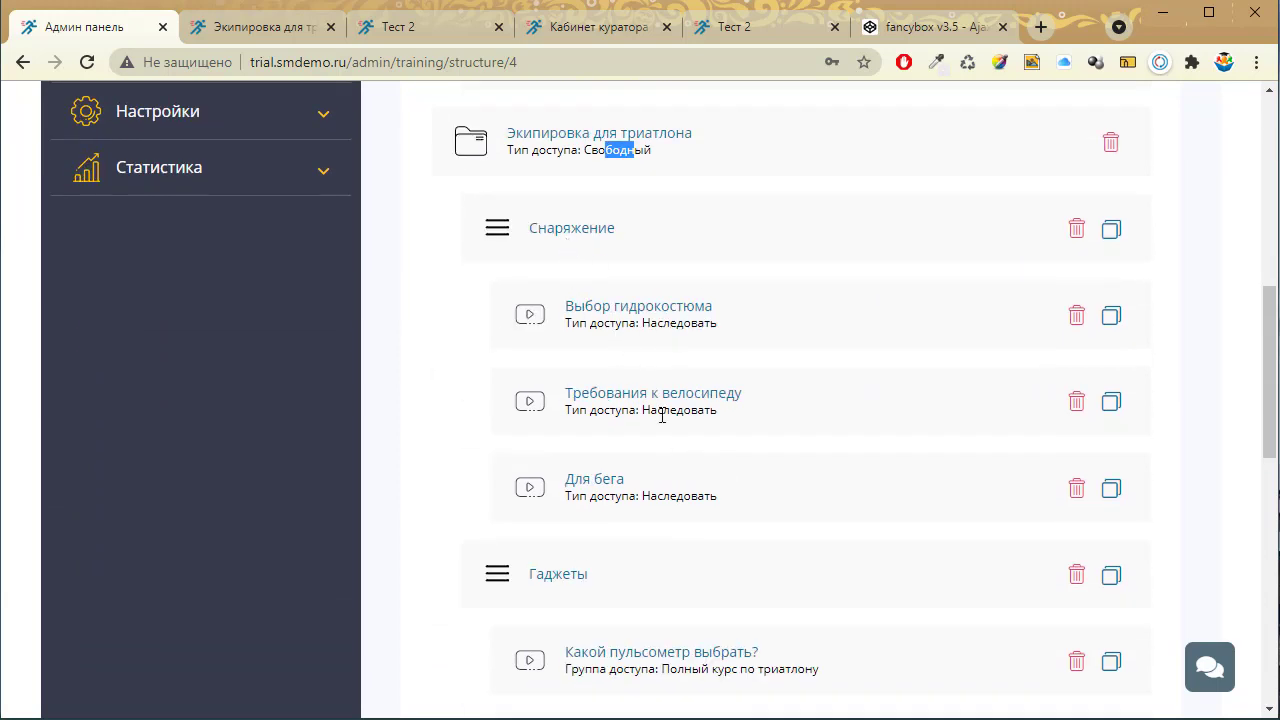
{"action": "scroll", "coordinate": [667, 240], "scroll_direction": "down", "scroll_amount": 2}
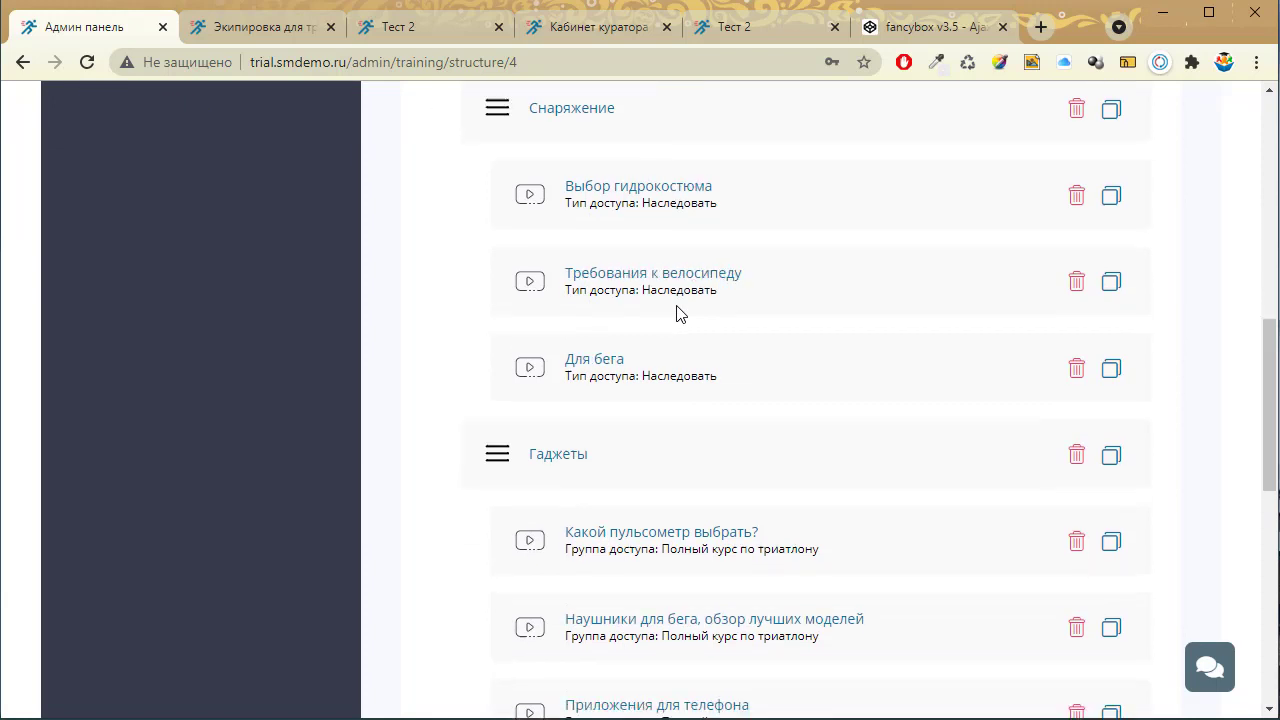
{"action": "left_click_drag", "start_coordinate": [684, 474], "coordinate": [720, 472]}
{"action": "scroll", "coordinate": [851, 509], "scroll_direction": "down", "scroll_amount": 2}
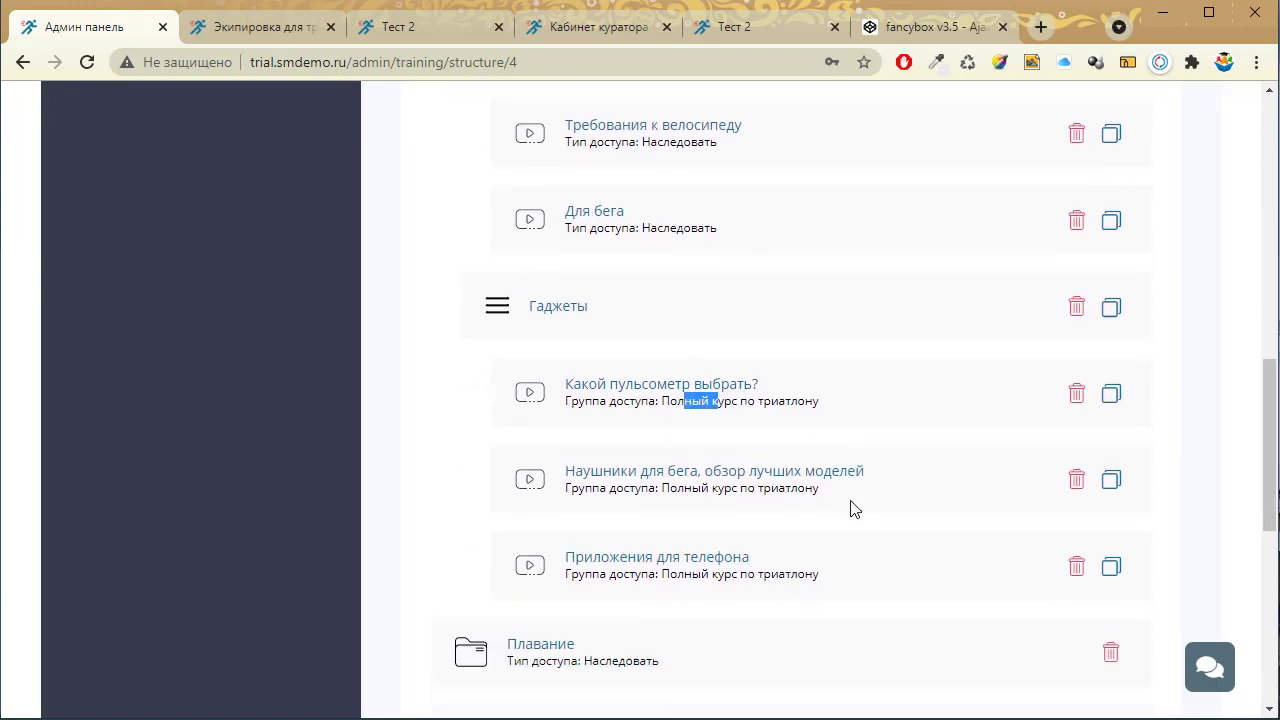
{"action": "scroll", "coordinate": [707, 462], "scroll_direction": "down", "scroll_amount": 1}
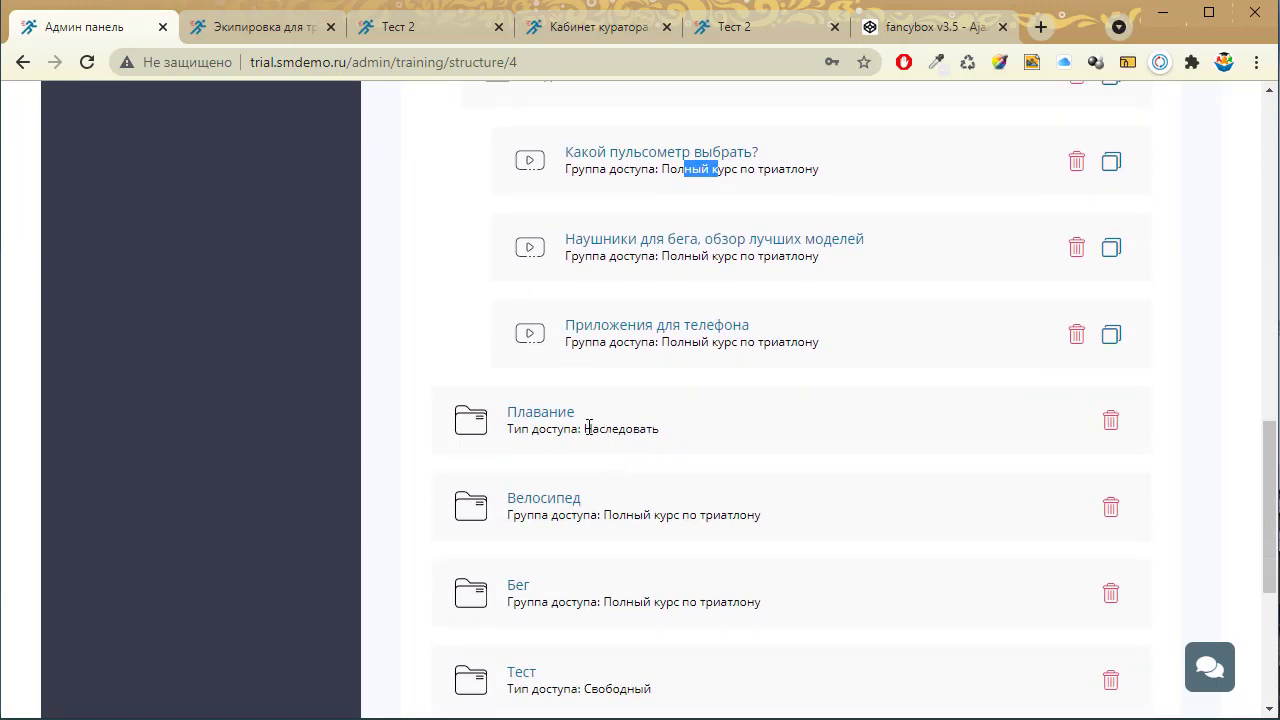
{"action": "left_click_drag", "start_coordinate": [621, 514], "coordinate": [643, 540]}
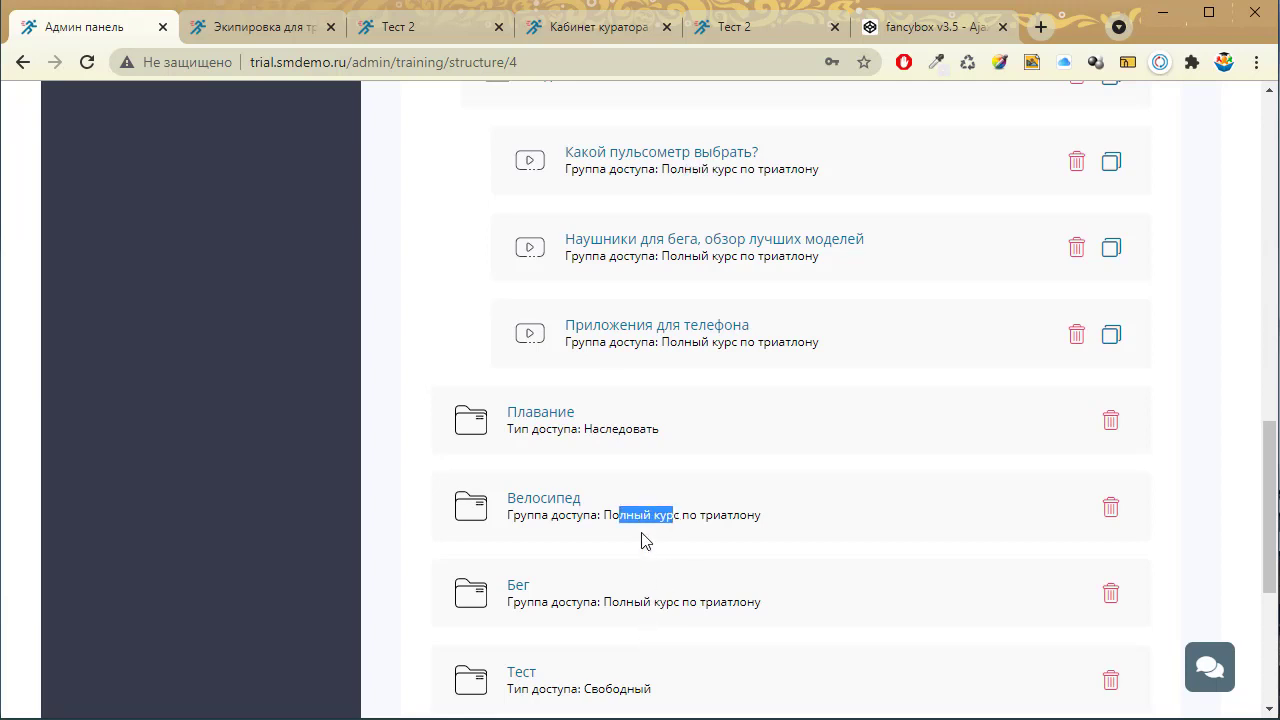
Set access to the lessons of the section Плавание to По группе and save the section
{"action": "left_click", "coordinate": [538, 414]}
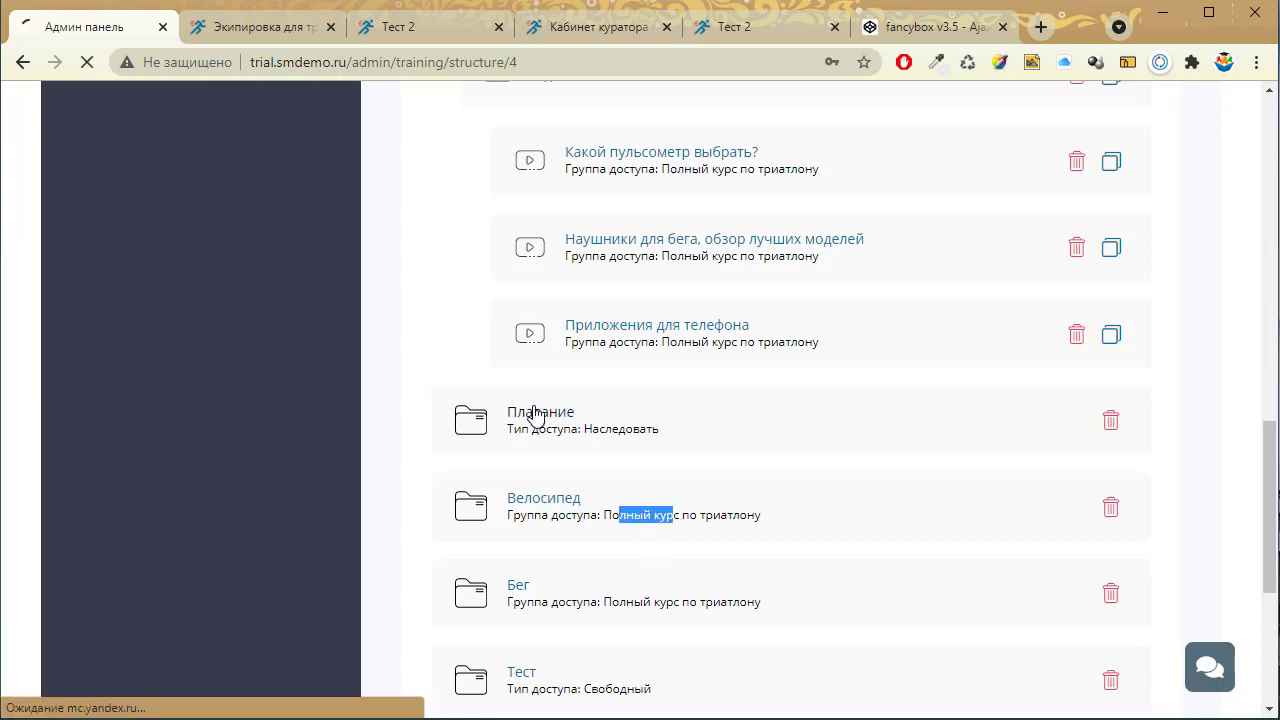
{"action": "scroll", "coordinate": [574, 394], "scroll_direction": "down", "scroll_amount": 10}
{"action": "left_click", "coordinate": [571, 500]}
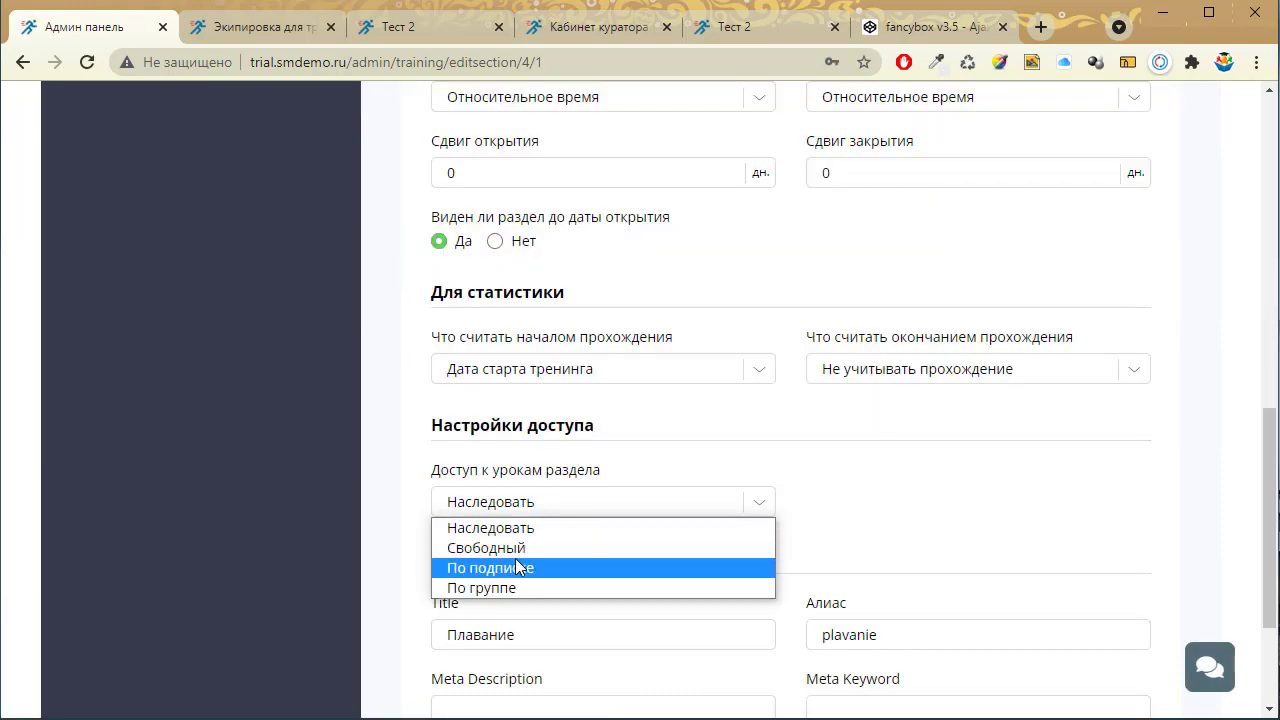
{"action": "left_click", "coordinate": [518, 590]}
{"action": "scroll", "coordinate": [1194, 400], "scroll_direction": "up", "scroll_amount": 10}
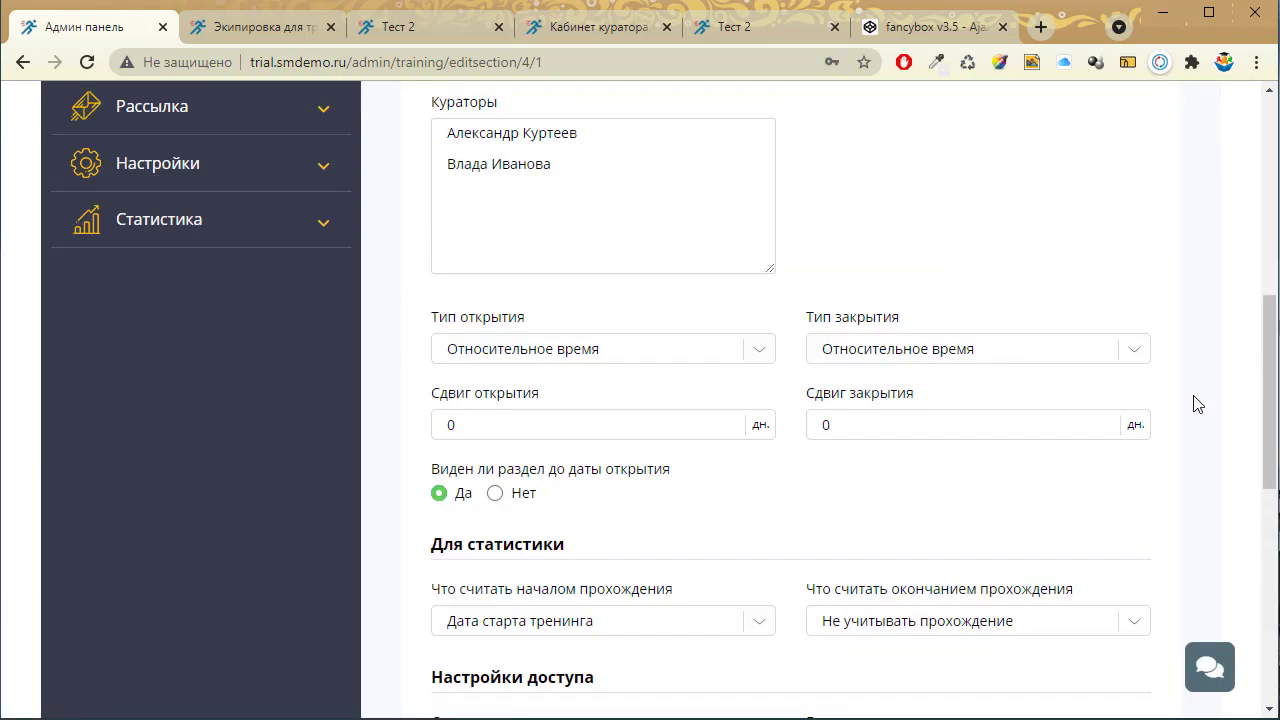
{"action": "left_click", "coordinate": [1035, 270]}
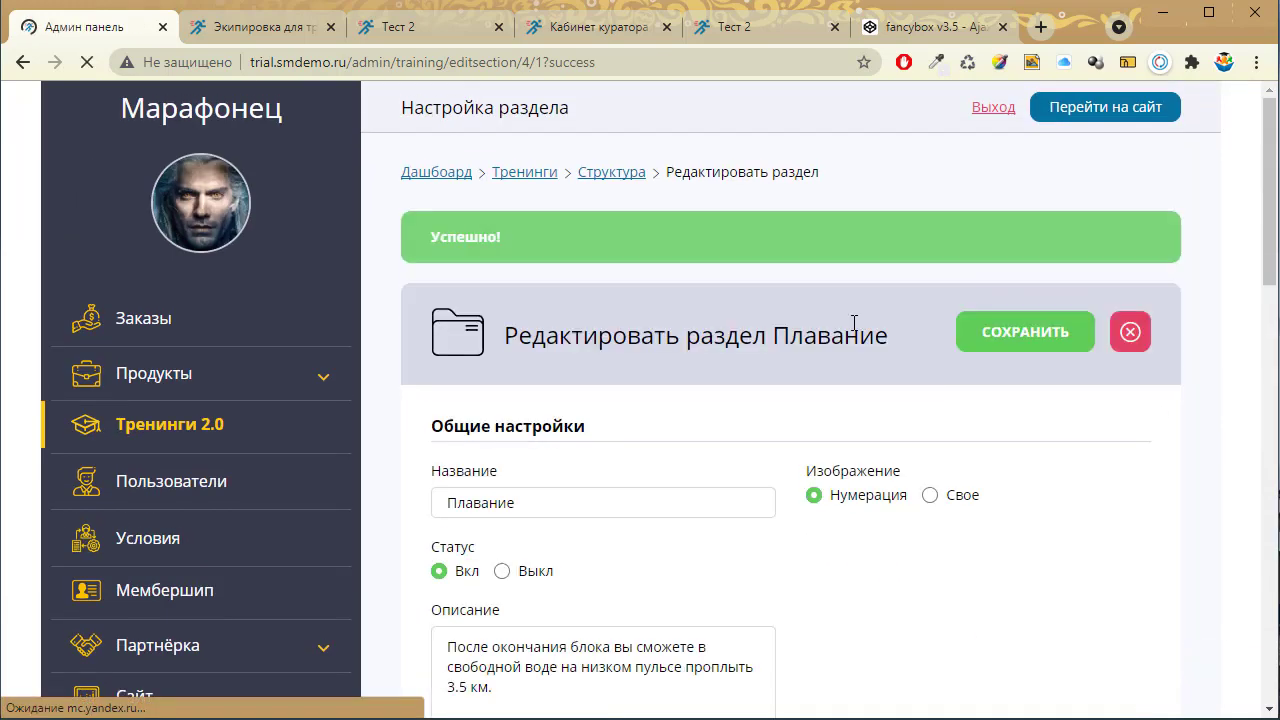
Open the lesson Тест 2 for editing and set its scheduled opening to С задержкой
{"action": "scroll", "coordinate": [850, 560], "scroll_direction": "down", "scroll_amount": 10}
{"action": "left_click", "coordinate": [553, 538]}
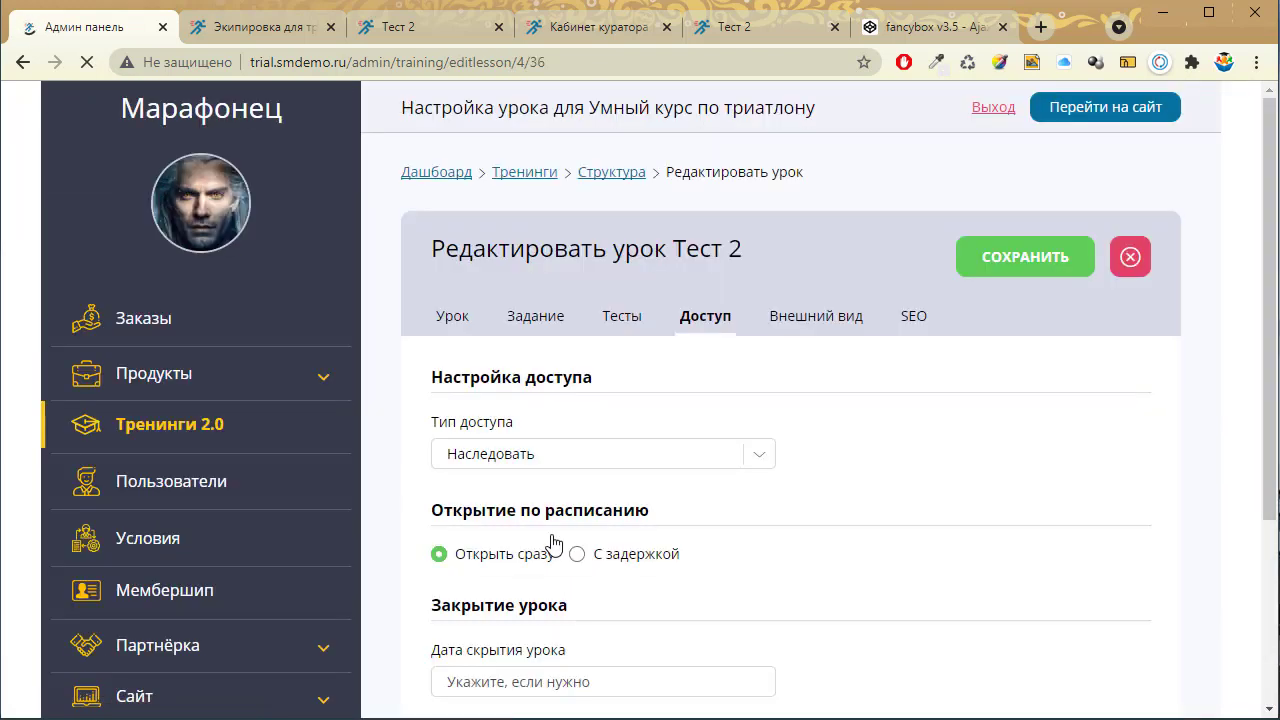
{"action": "scroll", "coordinate": [740, 485], "scroll_direction": "down", "scroll_amount": 2}
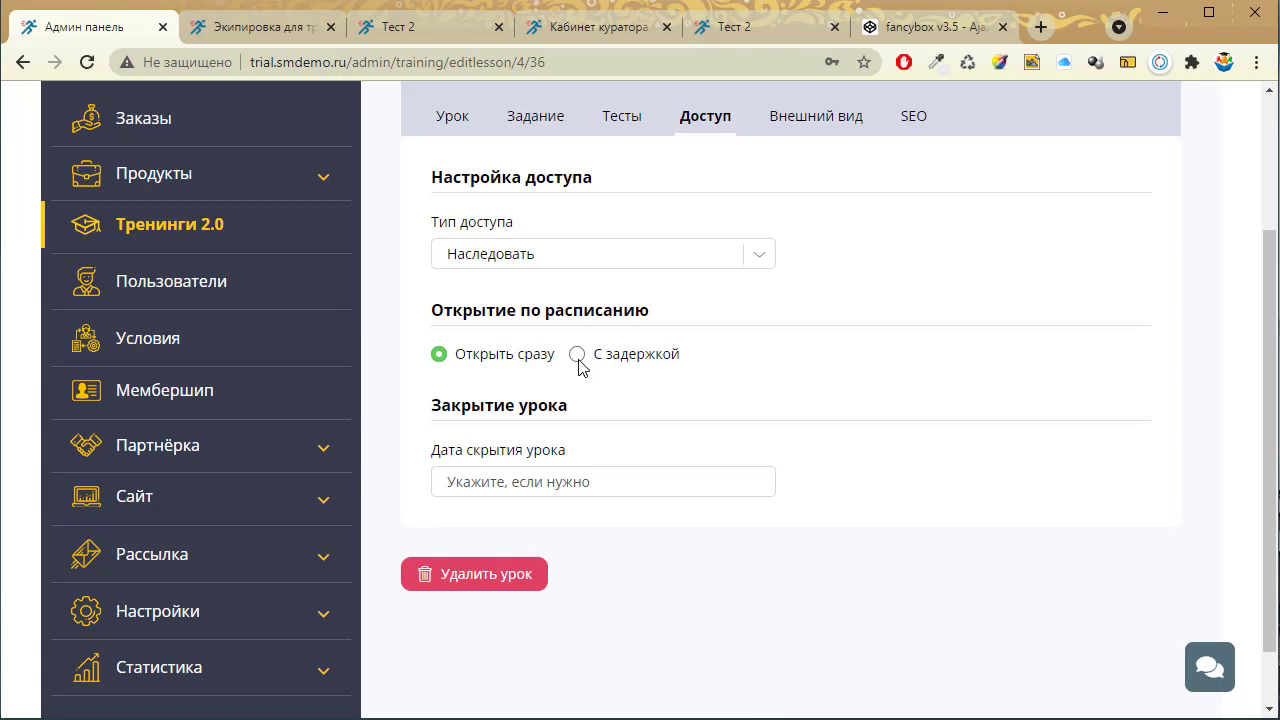
{"action": "left_click", "coordinate": [578, 356]}
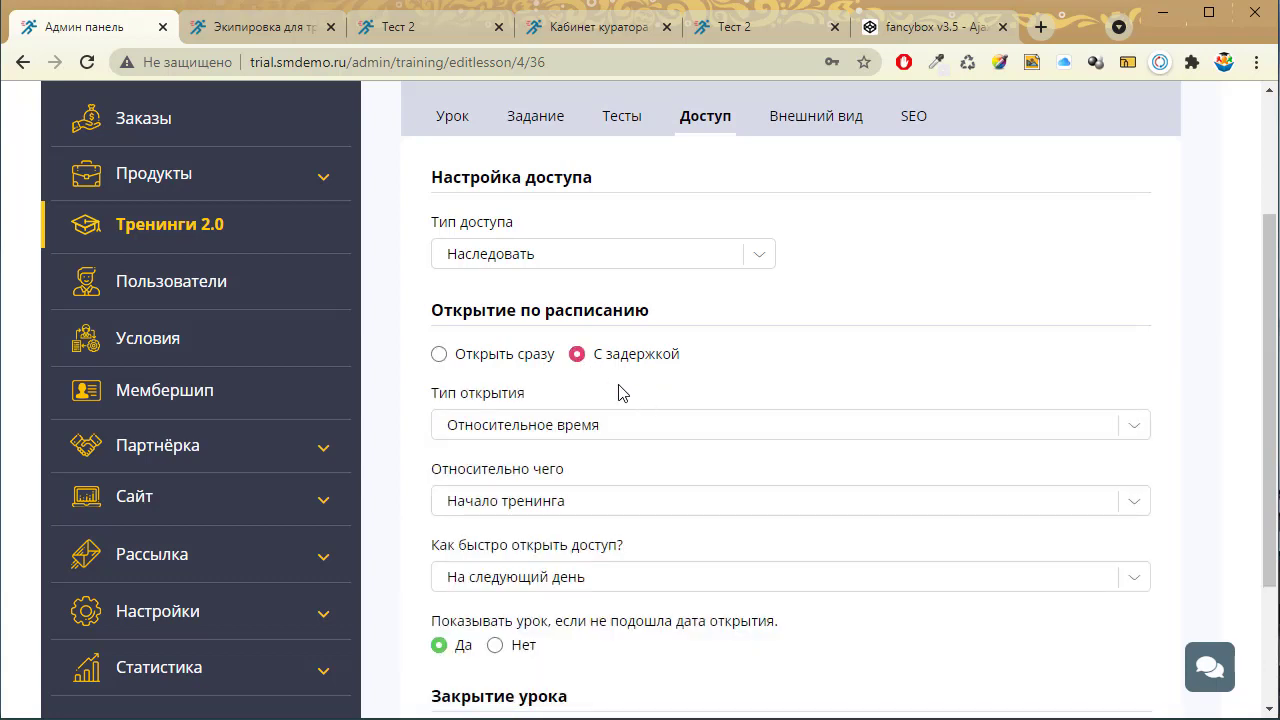
{"action": "scroll", "coordinate": [560, 414], "scroll_direction": "down", "scroll_amount": 1}
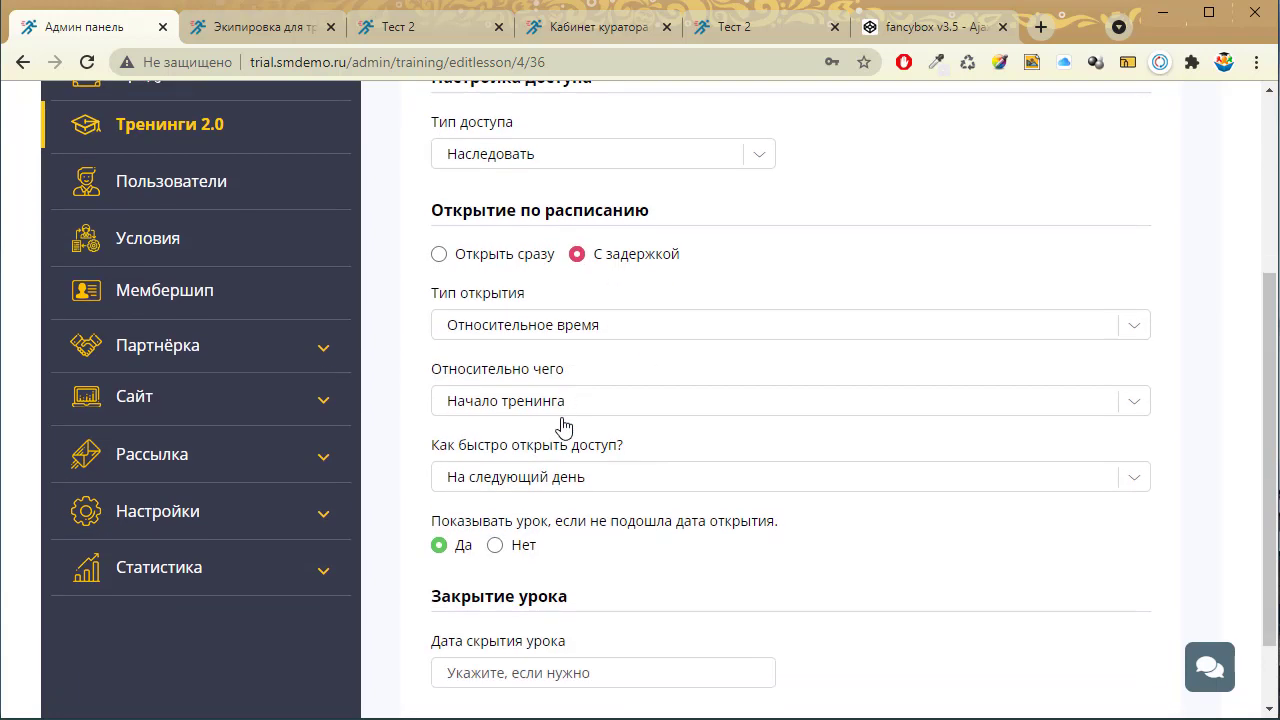
Try the opening type Конкретная дата for the lesson and return it to Относительное время
{"action": "left_click", "coordinate": [614, 325]}
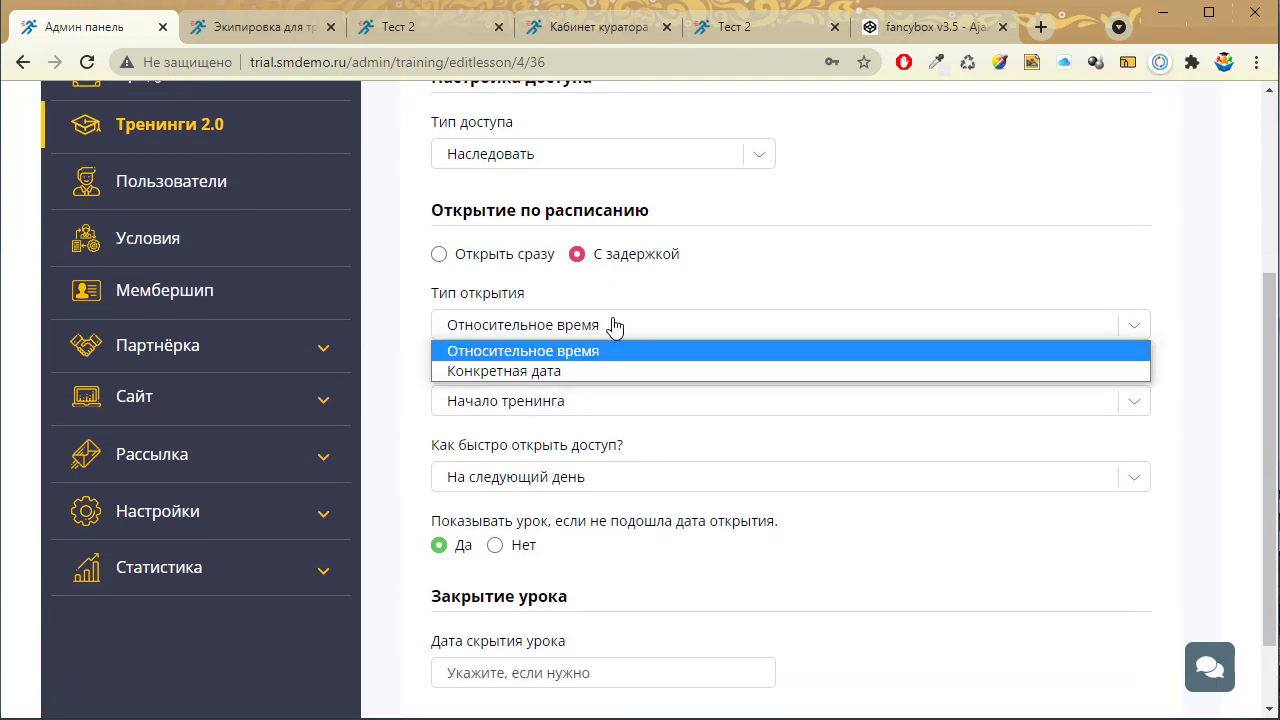
{"action": "left_click", "coordinate": [542, 371]}
{"action": "left_click", "coordinate": [570, 333]}
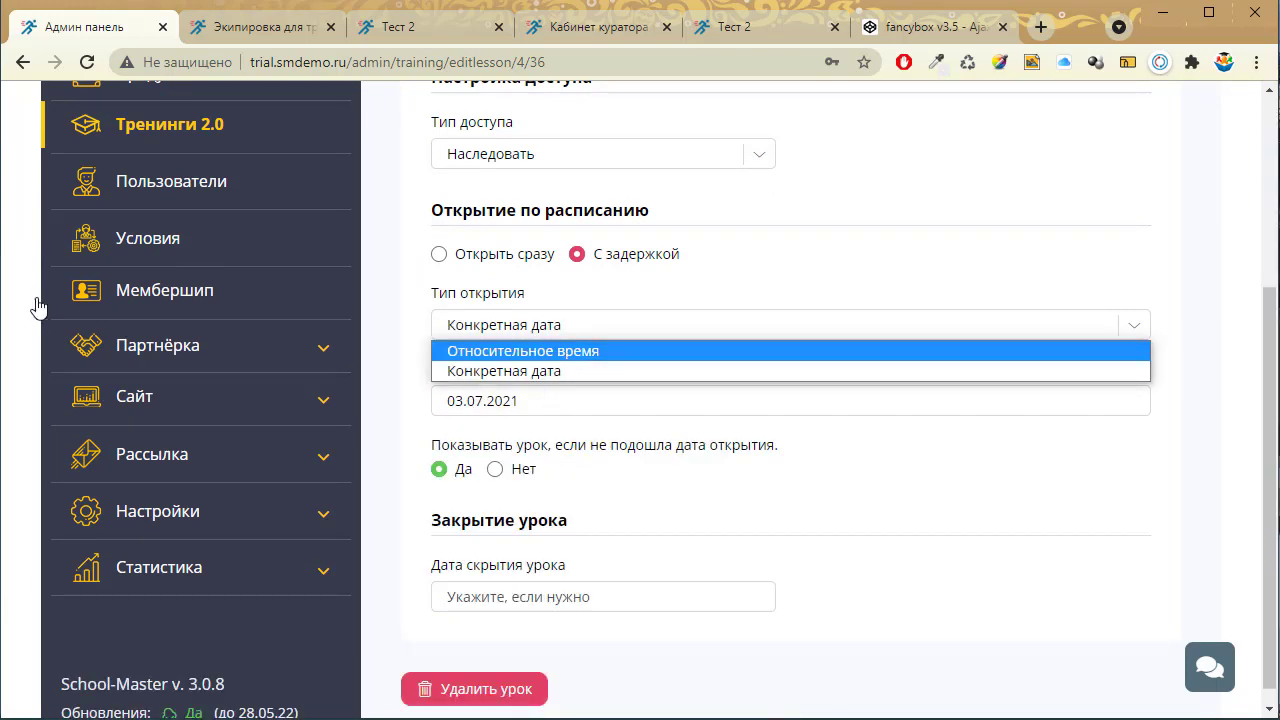
{"action": "left_click", "coordinate": [563, 356]}
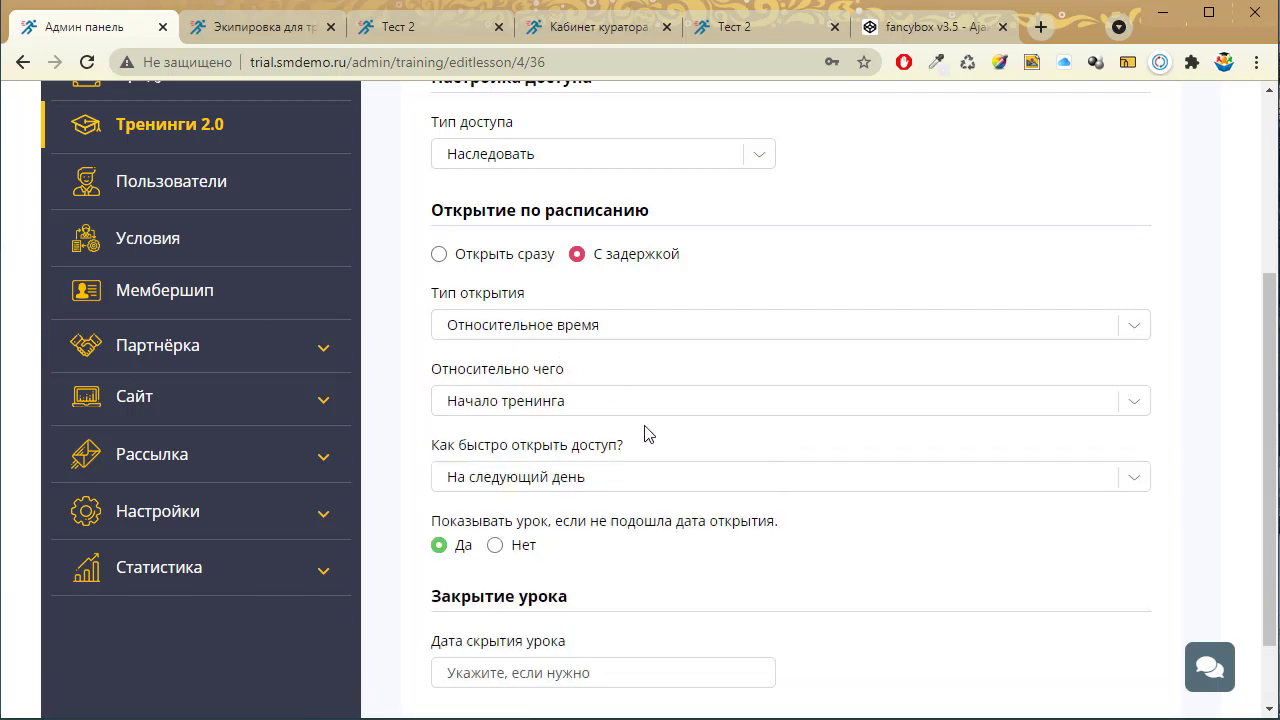
Set the lesson's opening to be counted relative to Дата покупки (назначения группы/подписки)
{"action": "scroll", "coordinate": [590, 420], "scroll_direction": "down", "scroll_amount": 1}
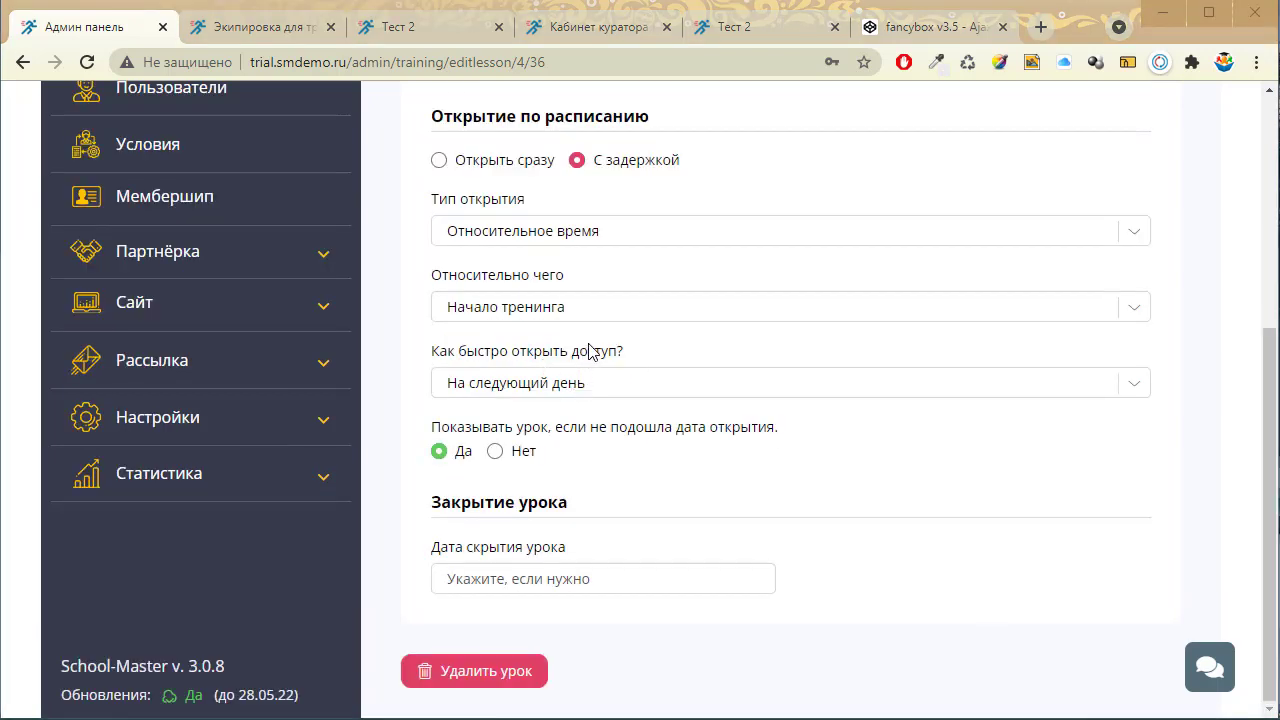
{"action": "left_click", "coordinate": [543, 310]}
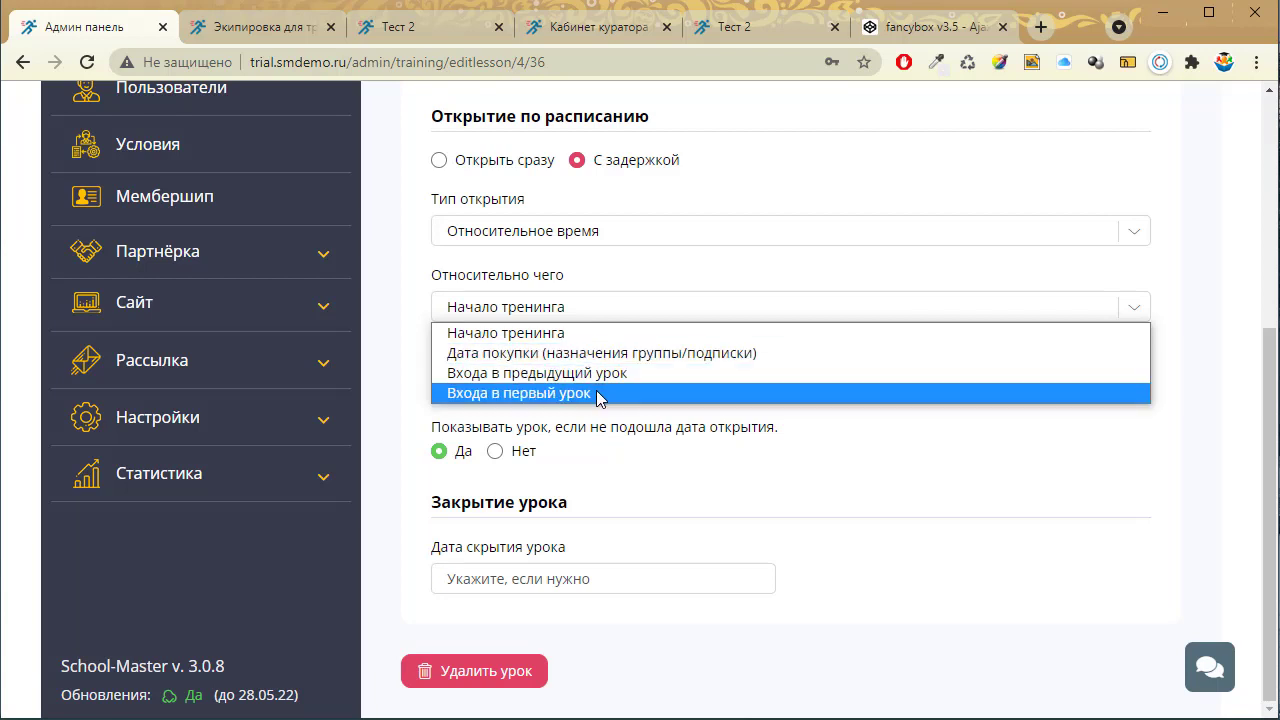
{"action": "left_click", "coordinate": [597, 334]}
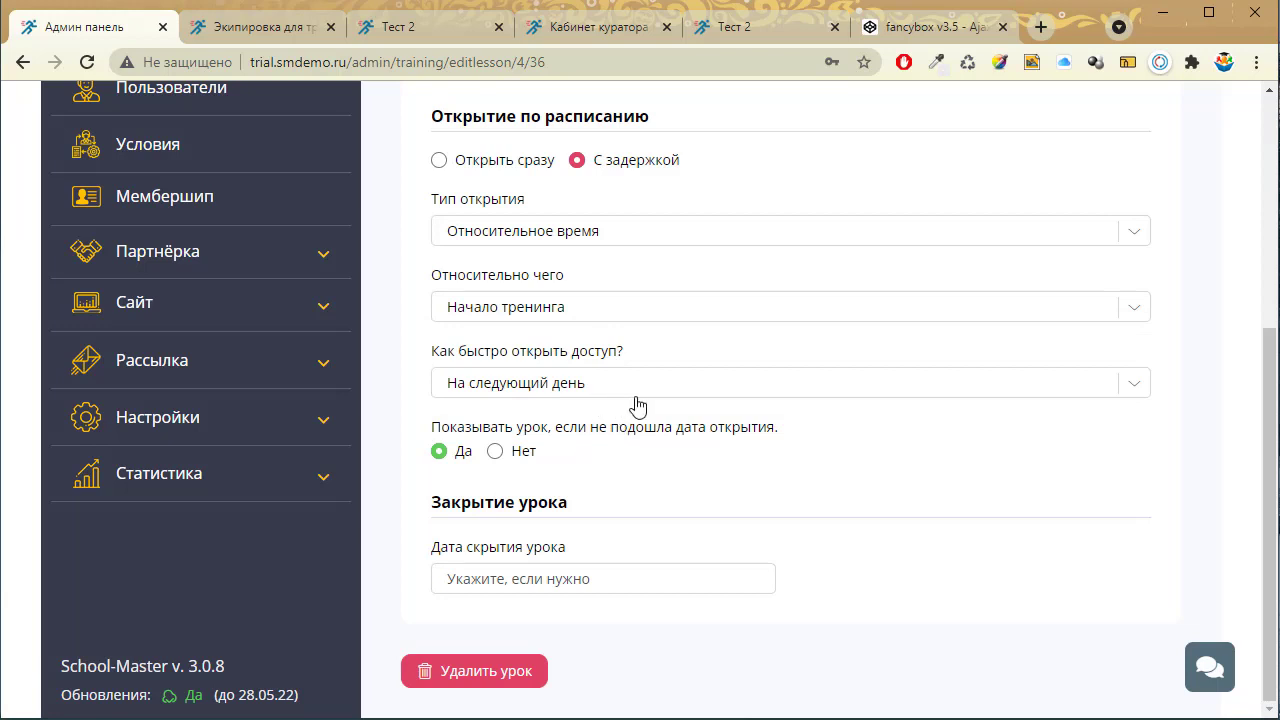
{"action": "left_click", "coordinate": [588, 309]}
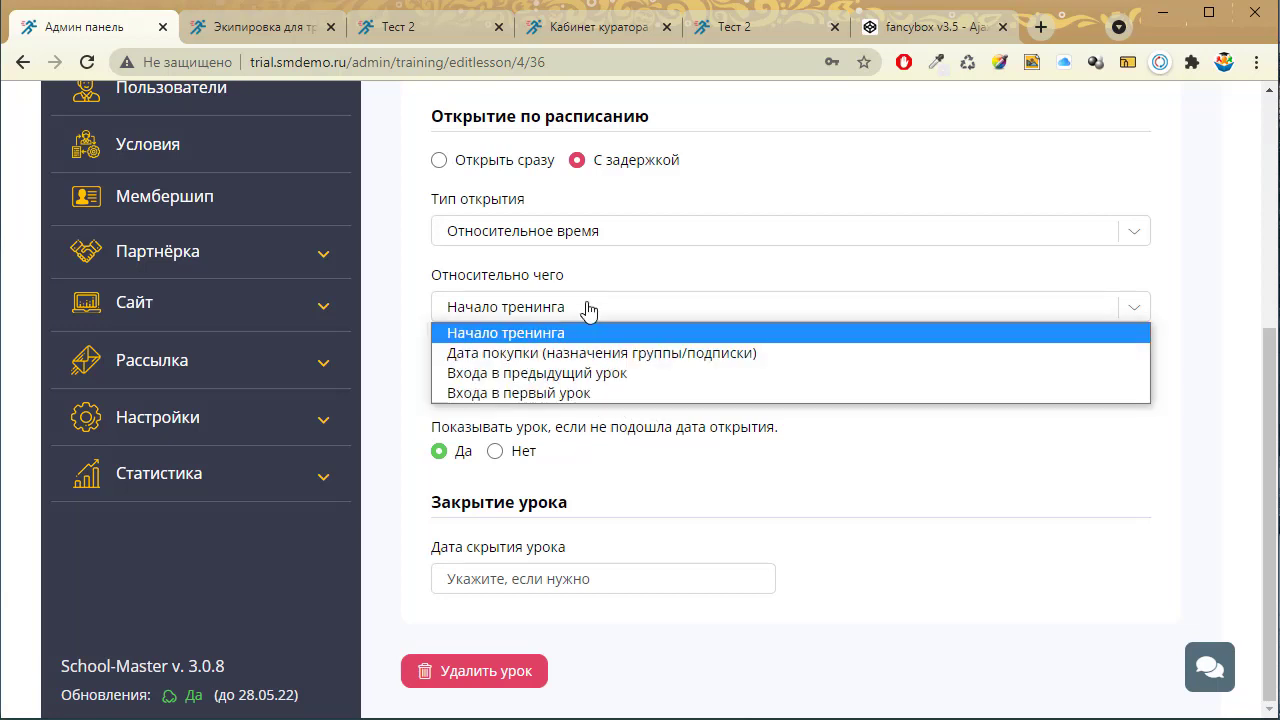
{"action": "left_click", "coordinate": [581, 356]}
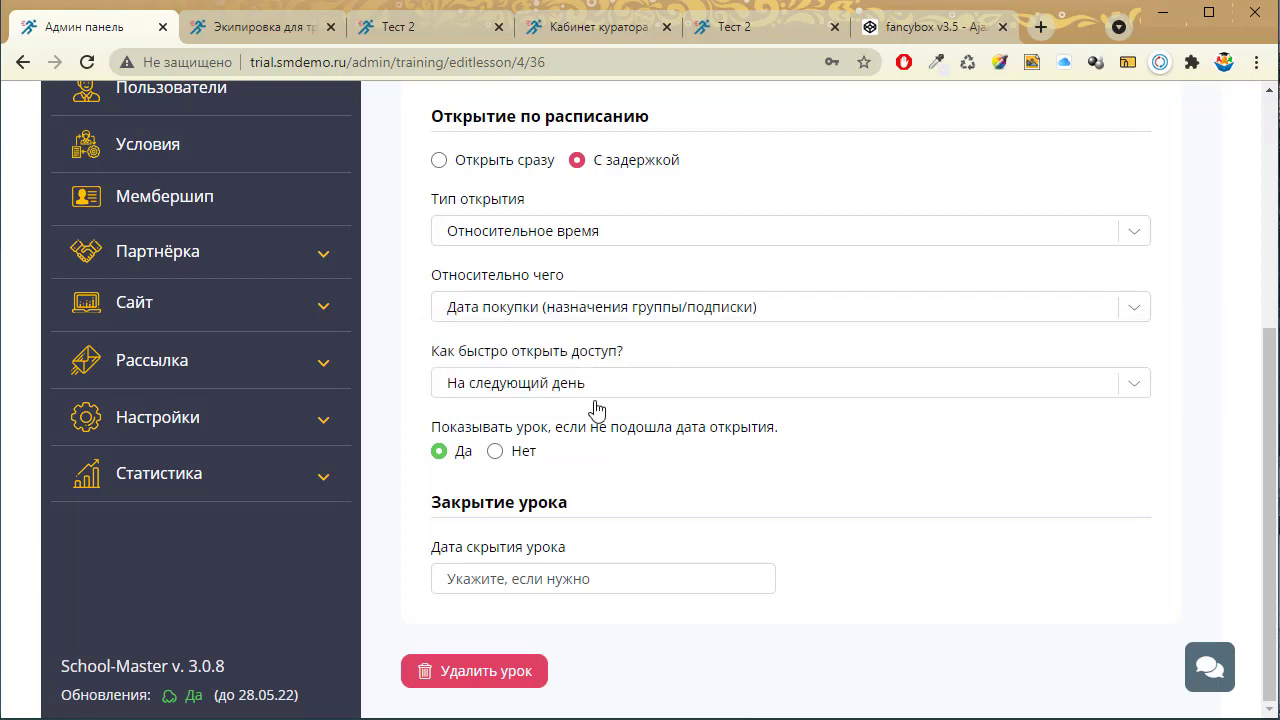
Set the access delay to Через X дней with 20 days, and choose Да for showing the lesson before its opening date
{"action": "left_click", "coordinate": [613, 398]}
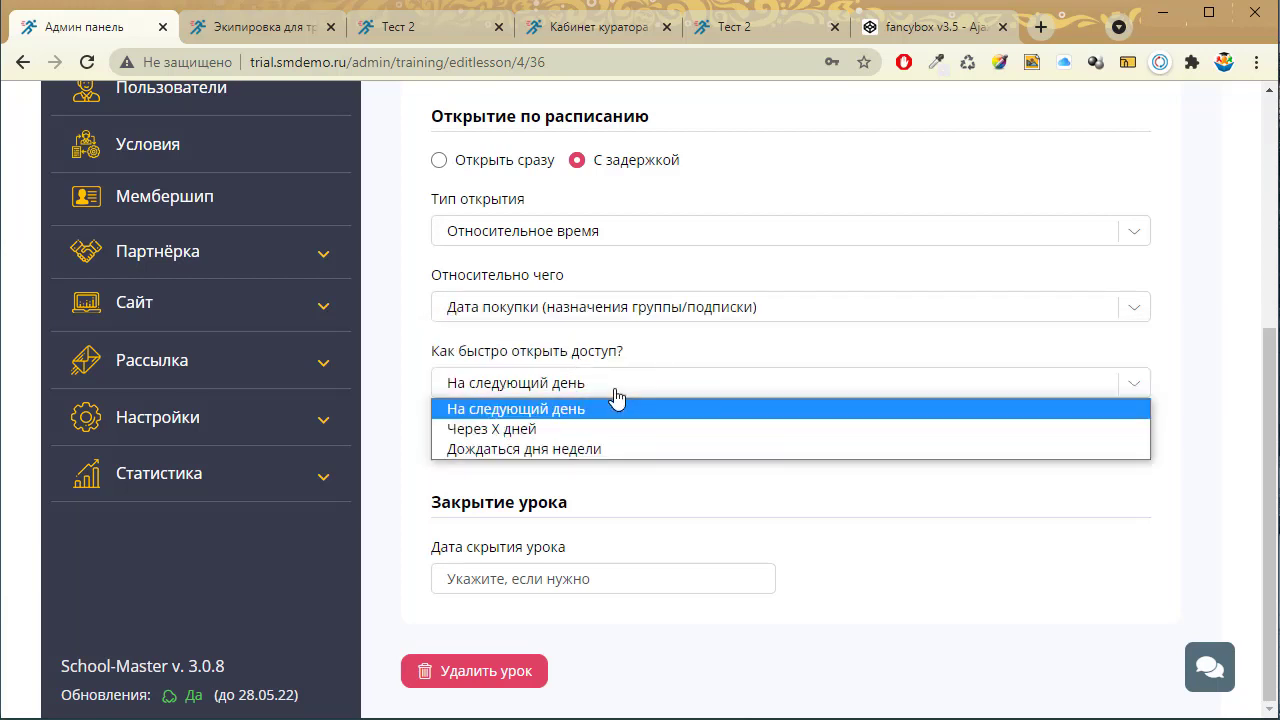
{"action": "left_click", "coordinate": [548, 430]}
{"action": "left_click_drag", "start_coordinate": [500, 455], "coordinate": [440, 452]}
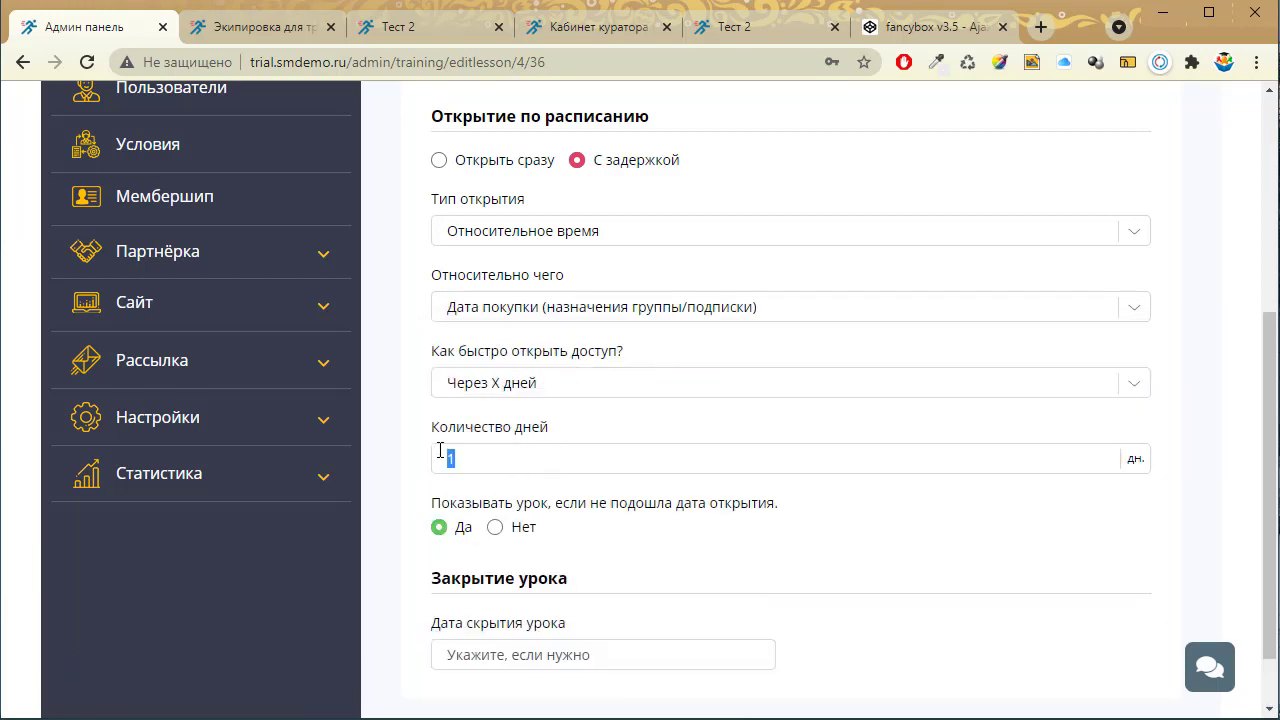
{"action": "type", "text": "20"}
{"action": "left_click", "coordinate": [495, 528]}
{"action": "left_click", "coordinate": [439, 527]}
View the calendar of the lesson's hiding date and close it without choosing a date
{"action": "scroll", "coordinate": [551, 614], "scroll_direction": "down", "scroll_amount": 1}
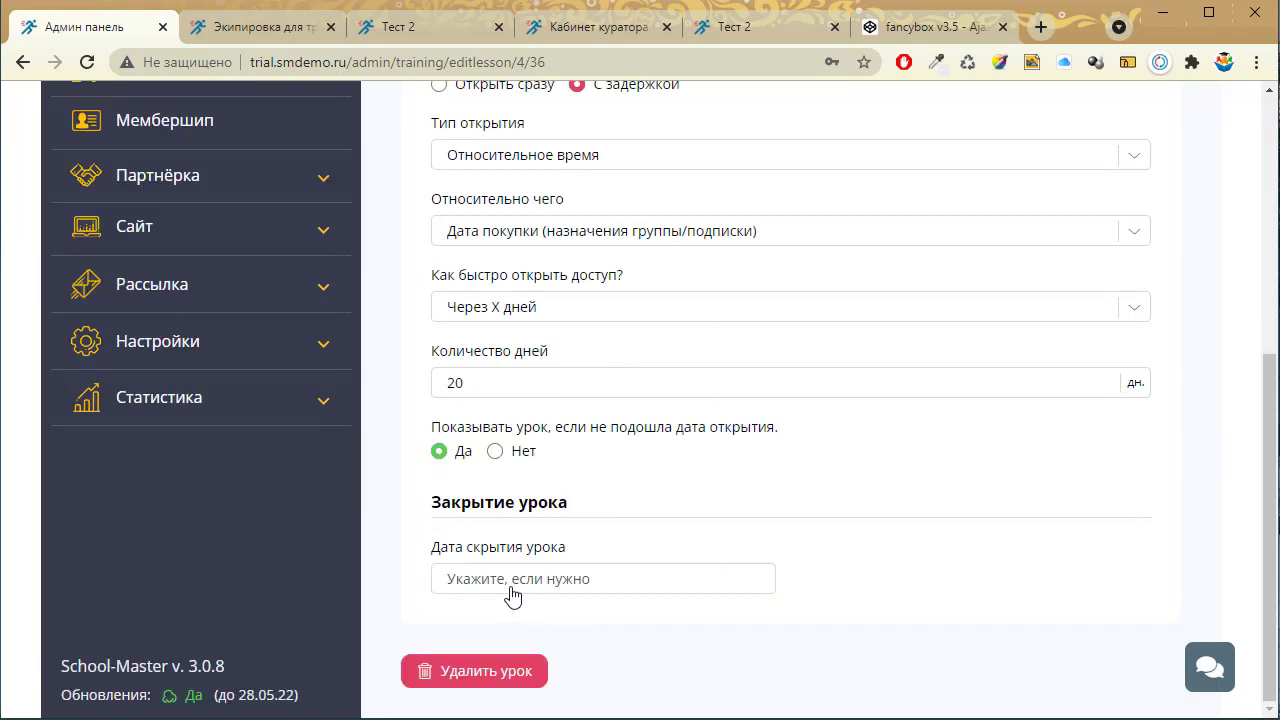
{"action": "left_click", "coordinate": [643, 594]}
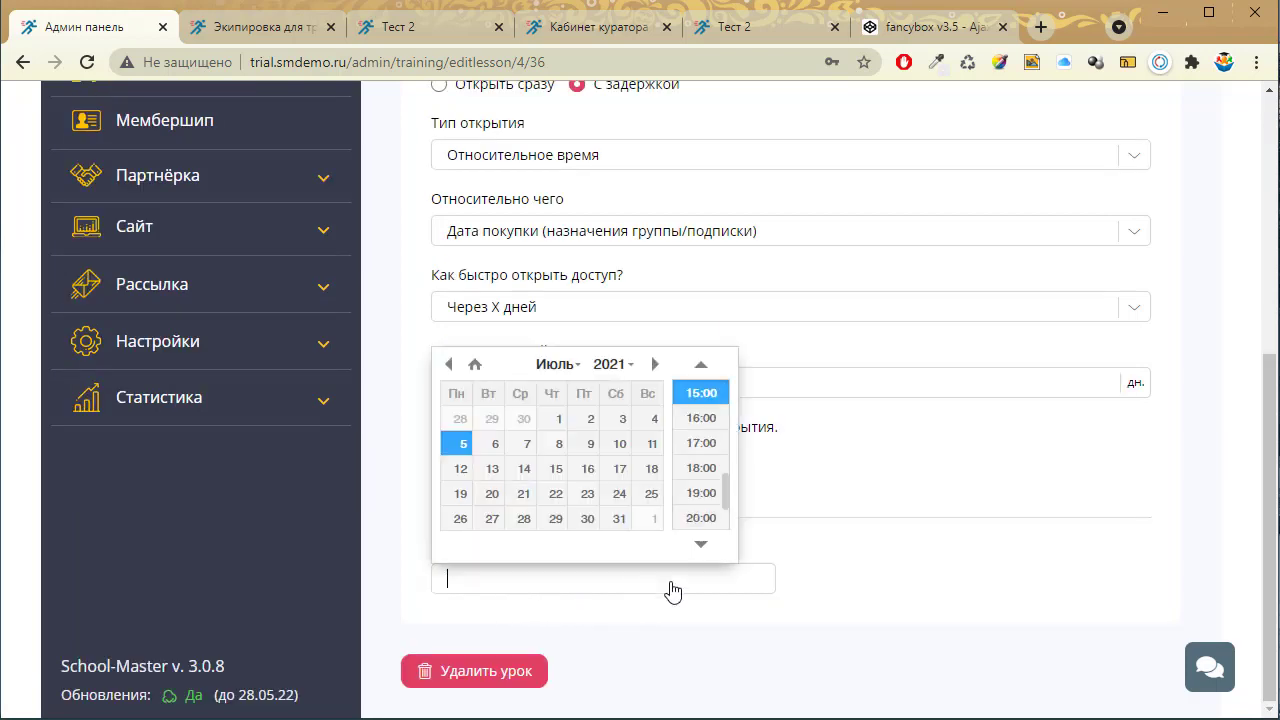
{"action": "left_click", "coordinate": [921, 586]}
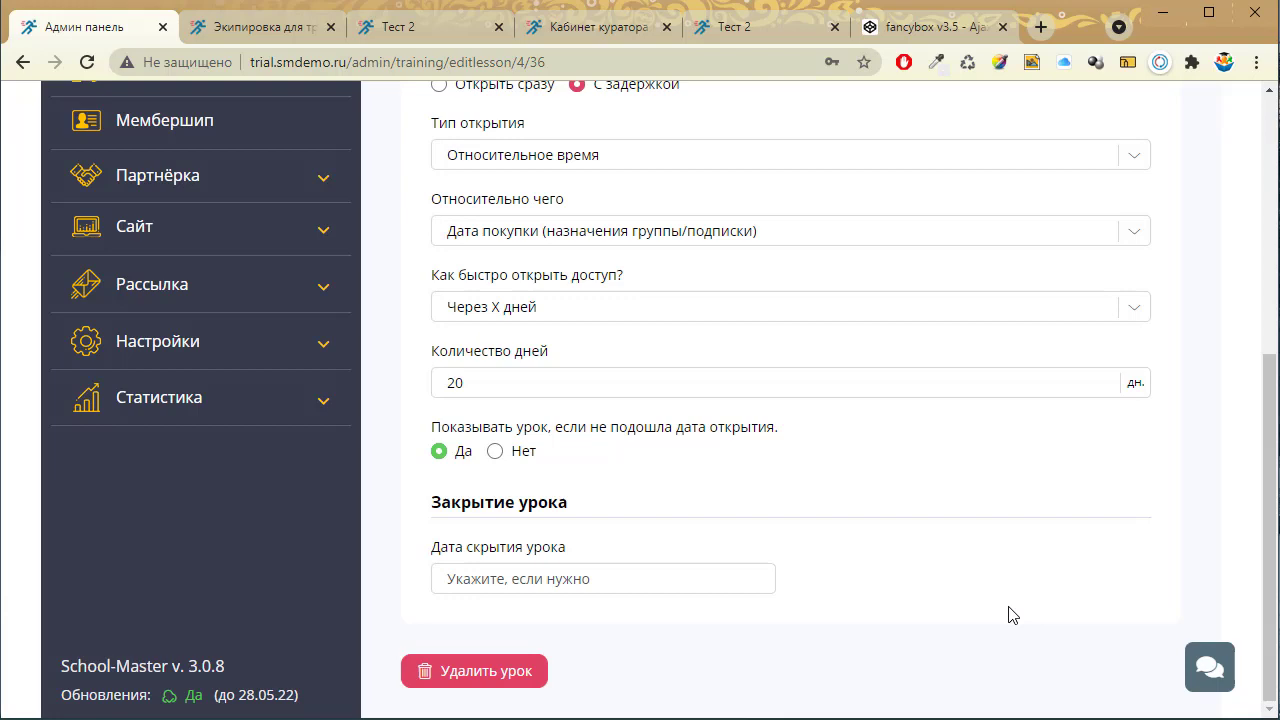
{"action": "scroll", "coordinate": [1010, 610], "scroll_direction": "up", "scroll_amount": 5}
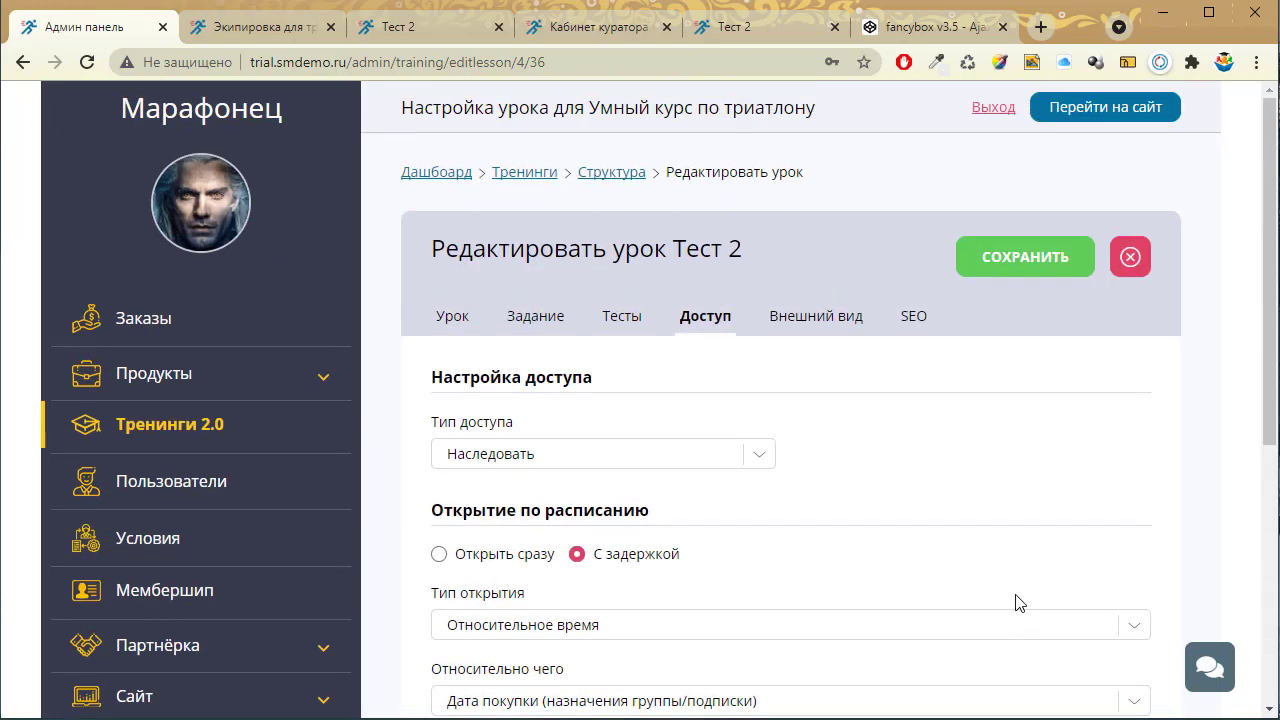